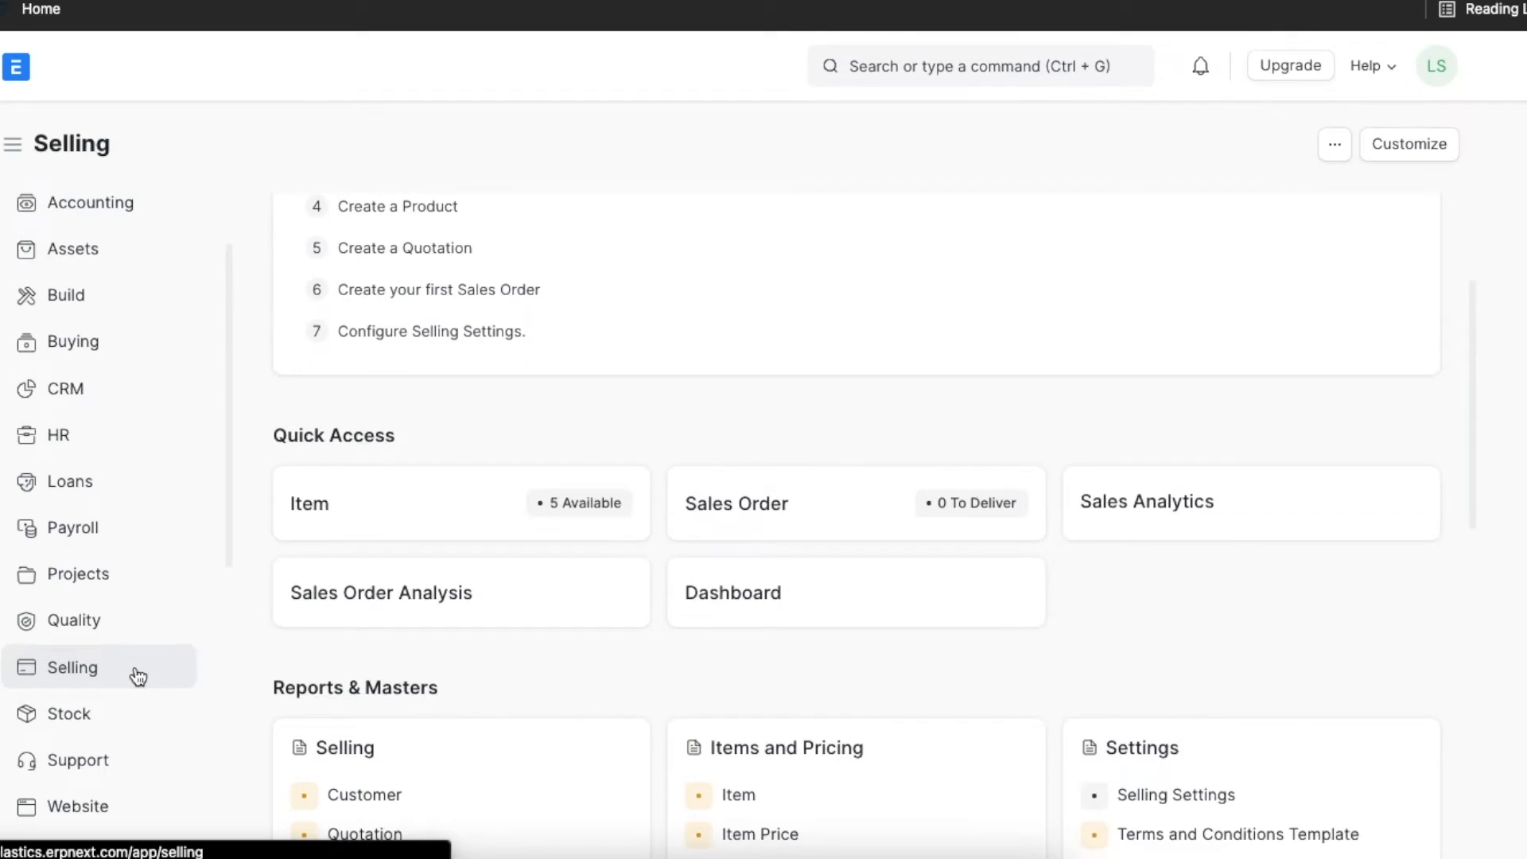
Open the Quotation list from the Selling module and search for "qotat" in the global search.
scroll(798, 626, down, 3)
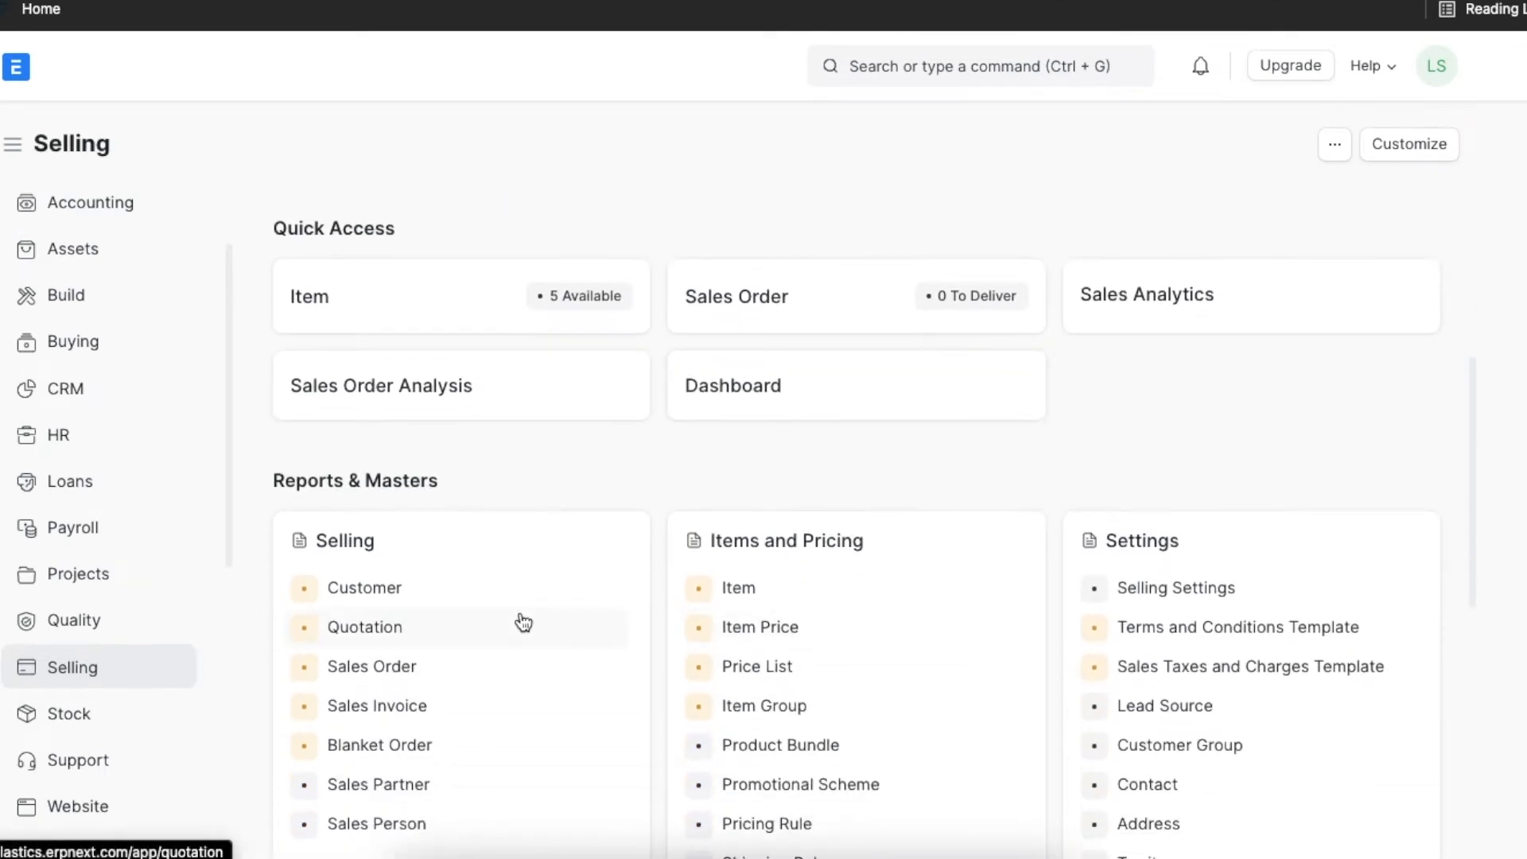
click(365, 627)
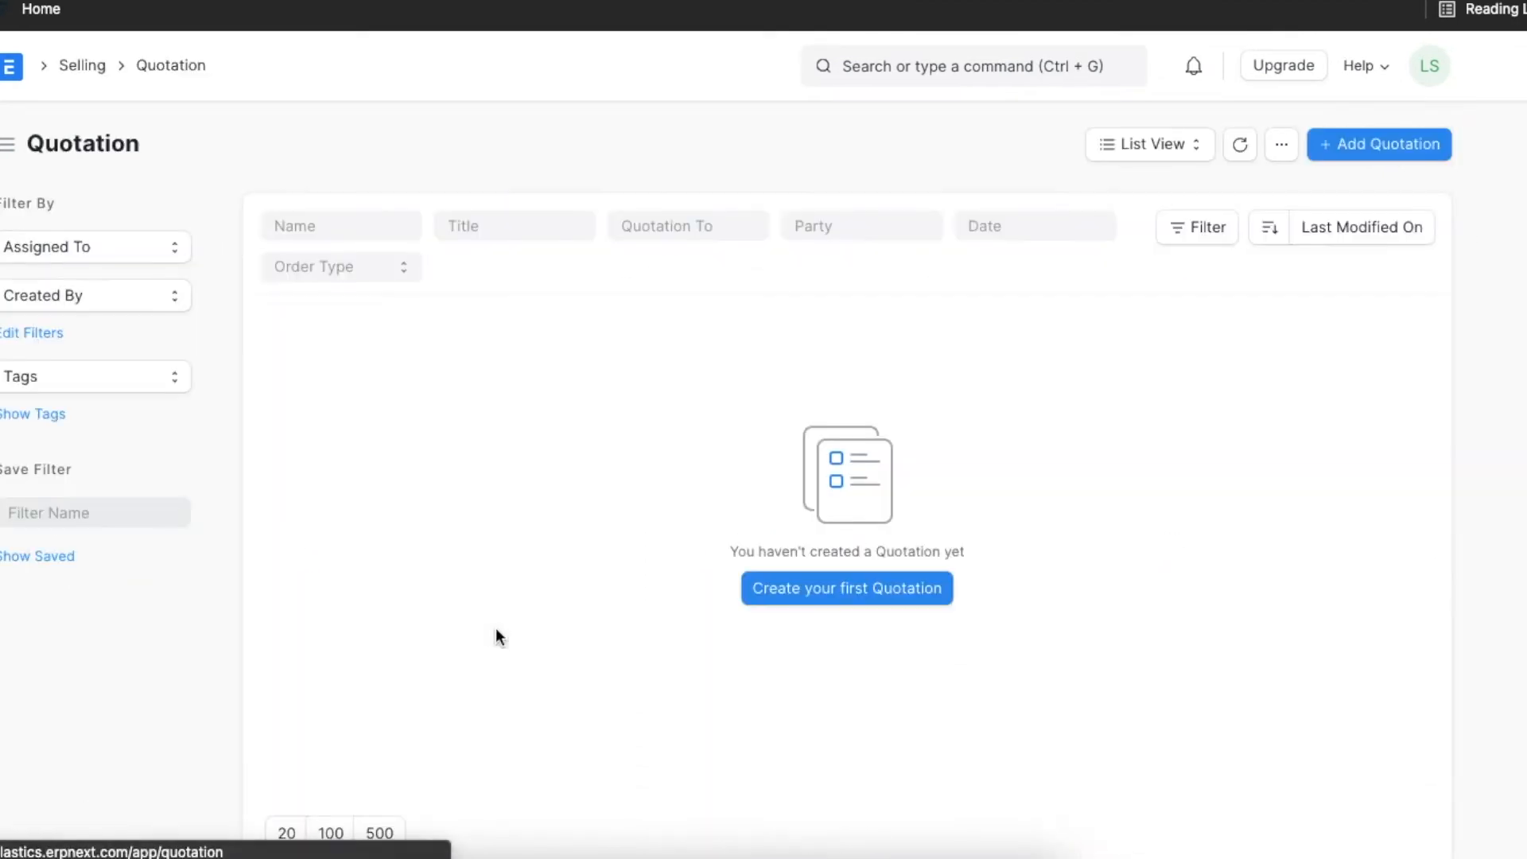
click(984, 64)
text(qotat)
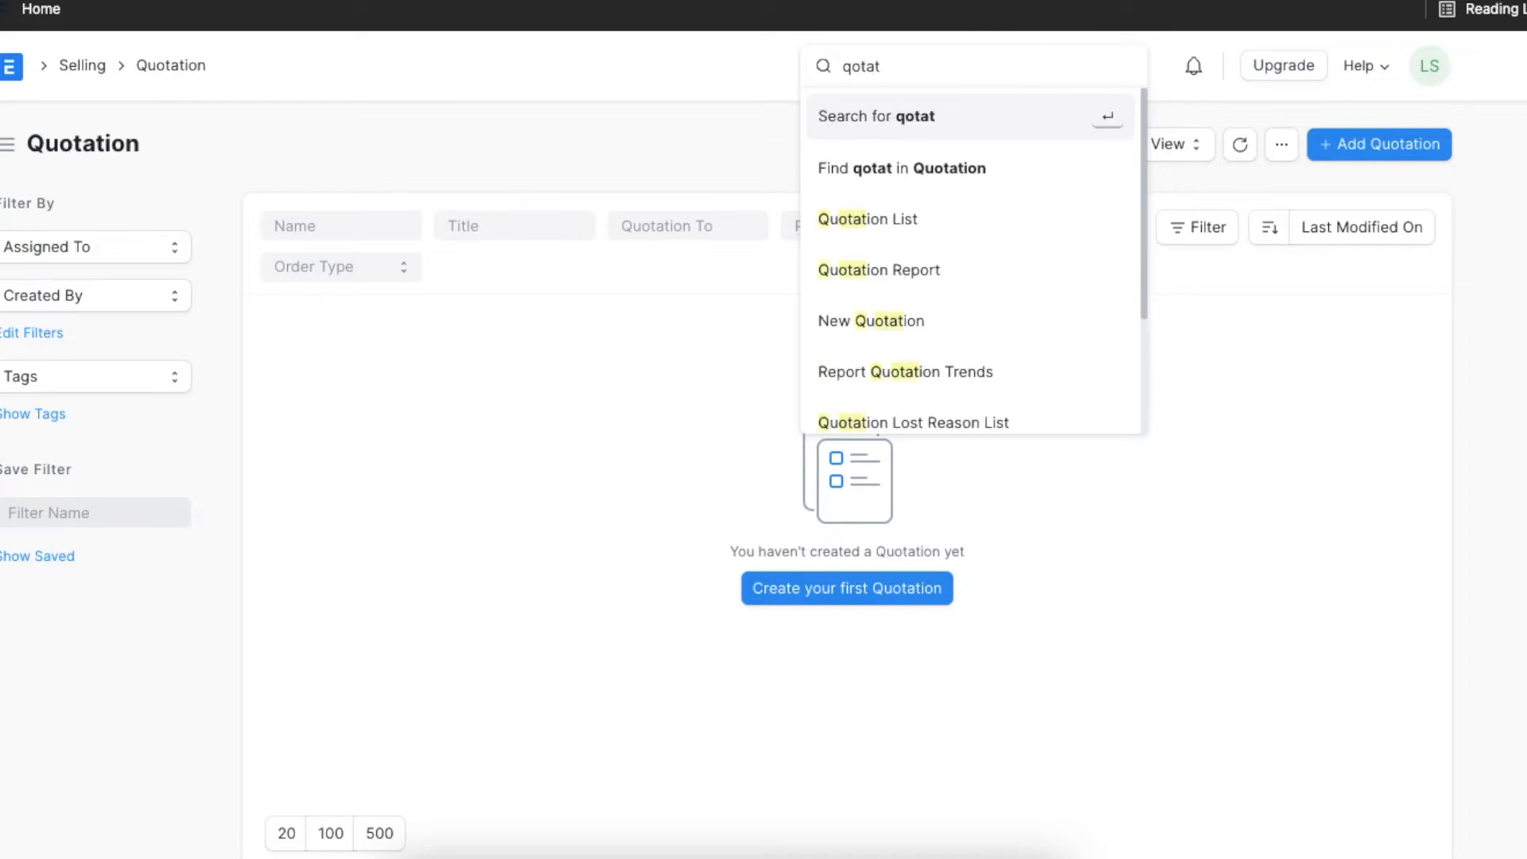
click(984, 188)
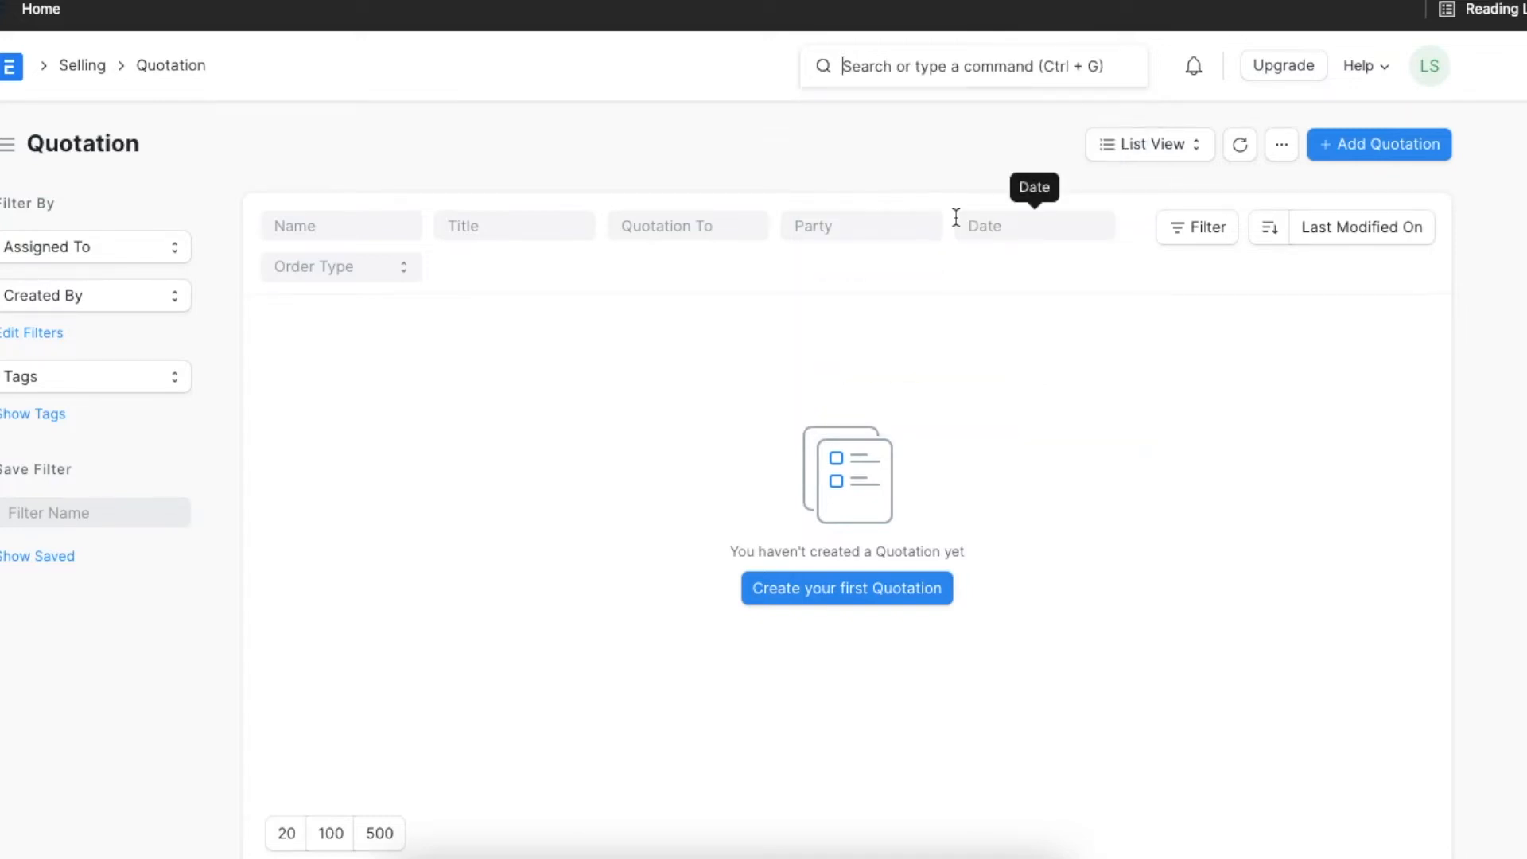
click(1350, 147)
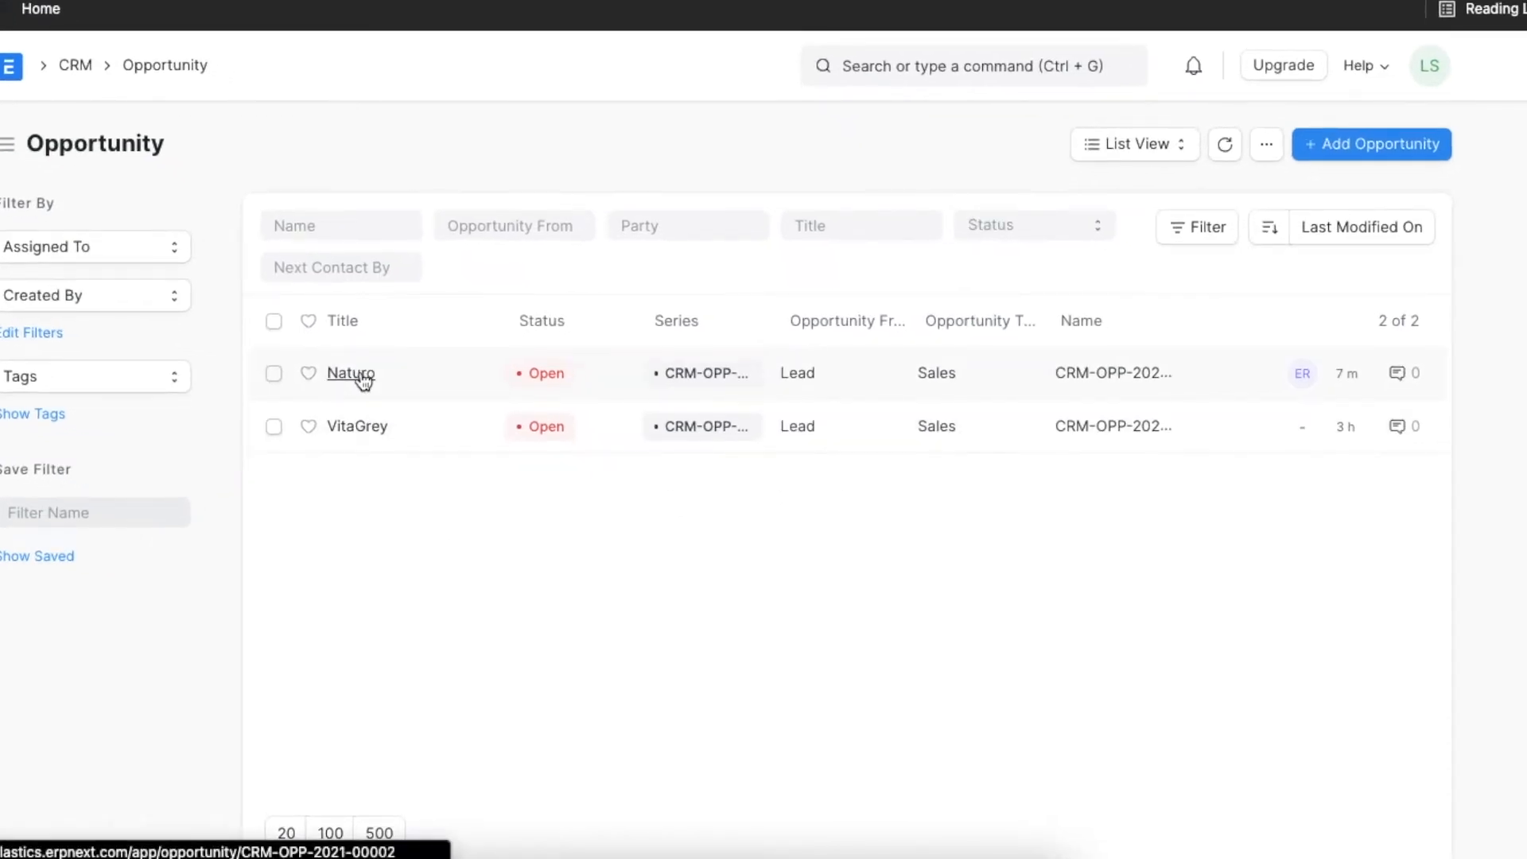
Open the Naturo opportunity and create a quotation from it.
click(360, 374)
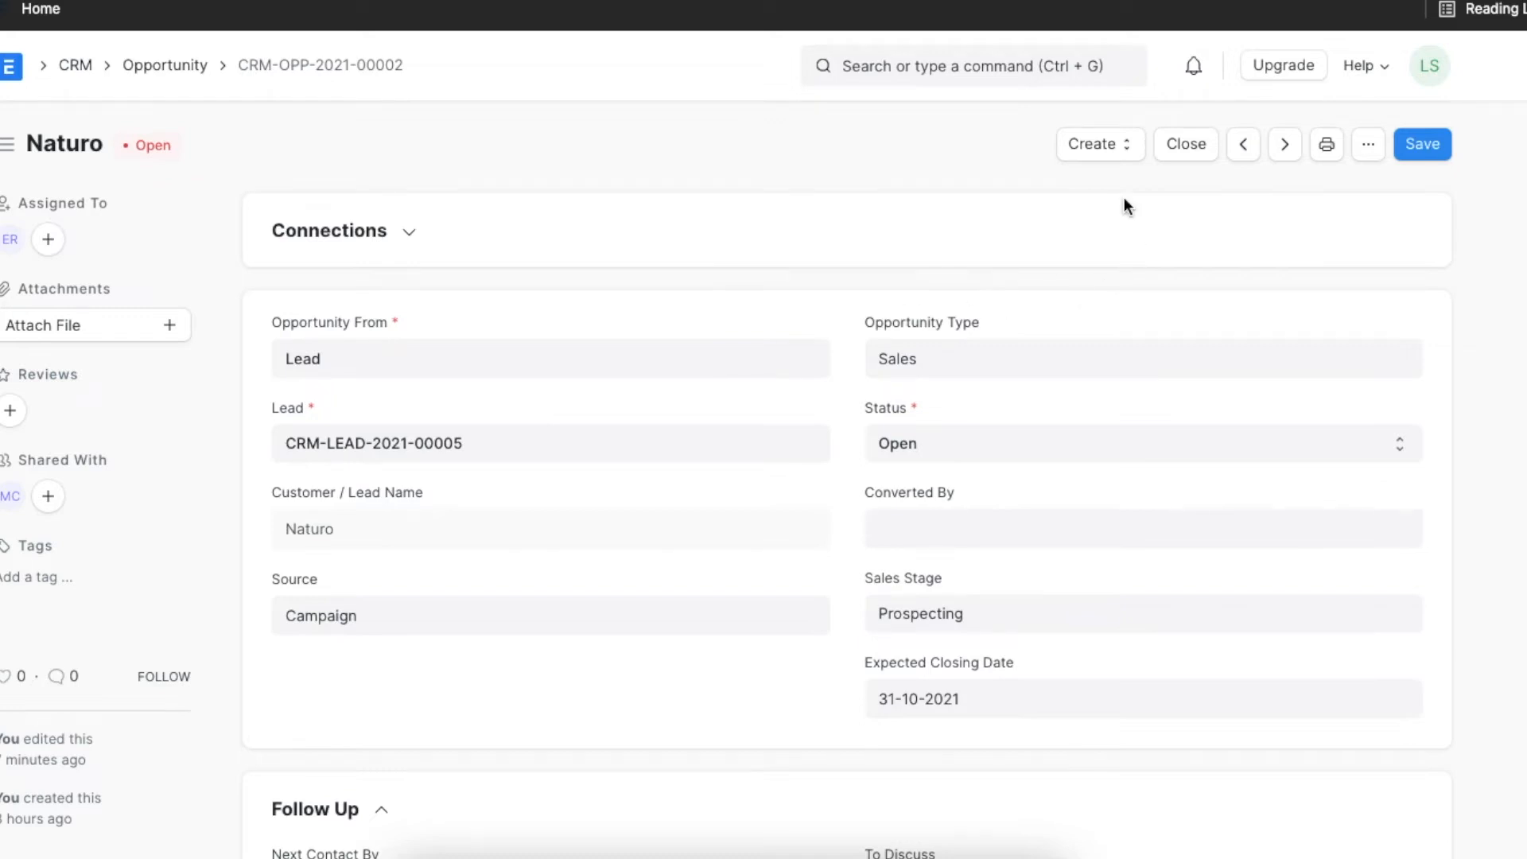
click(1124, 146)
click(1123, 239)
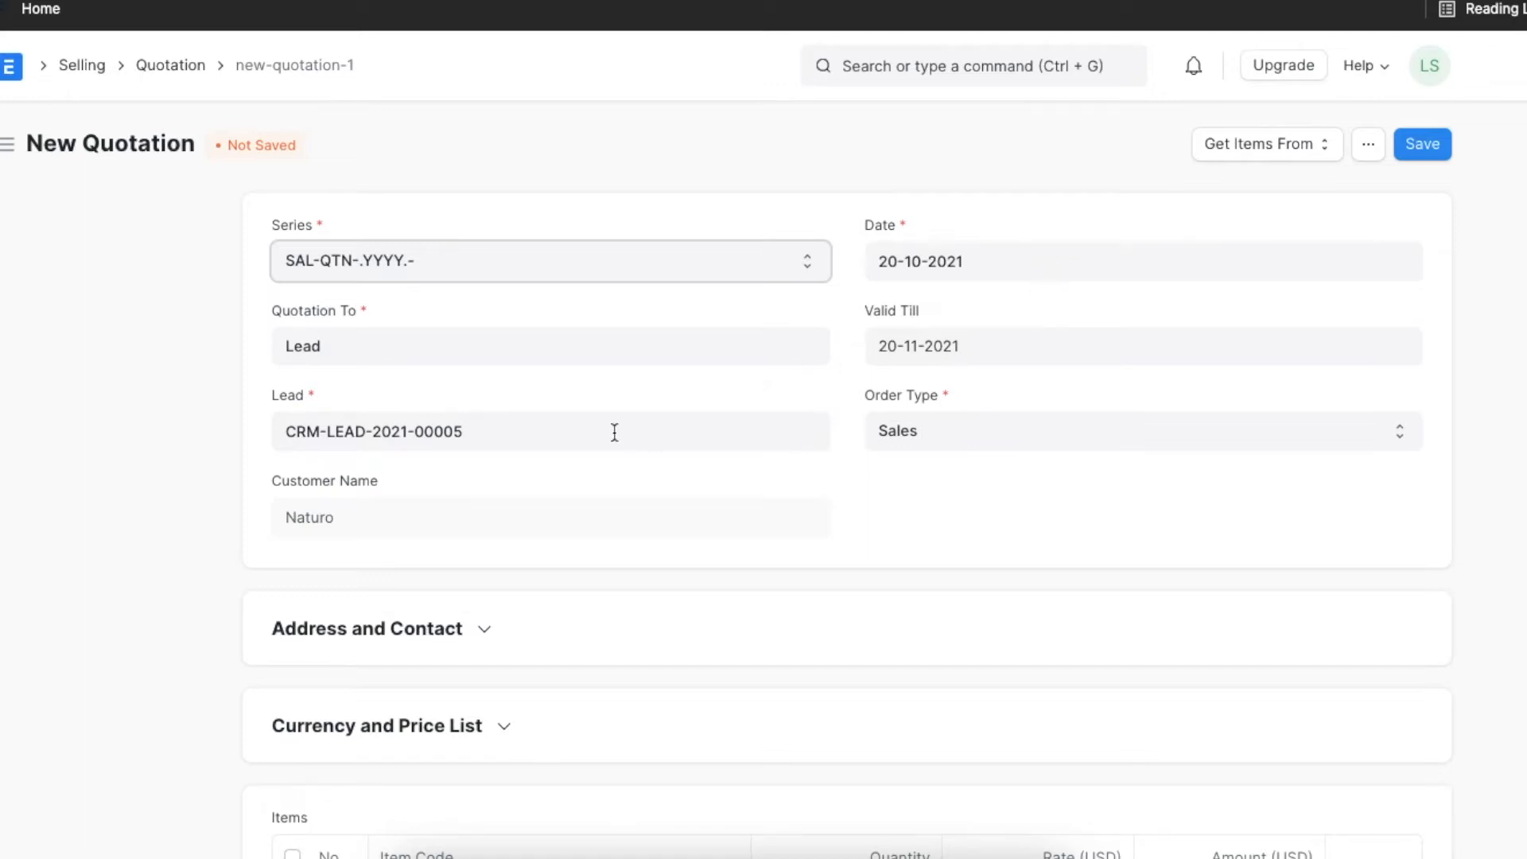
Set the quotation's shipping address to the lead's billing address in the Address and Contact section.
scroll(646, 481, down, 3)
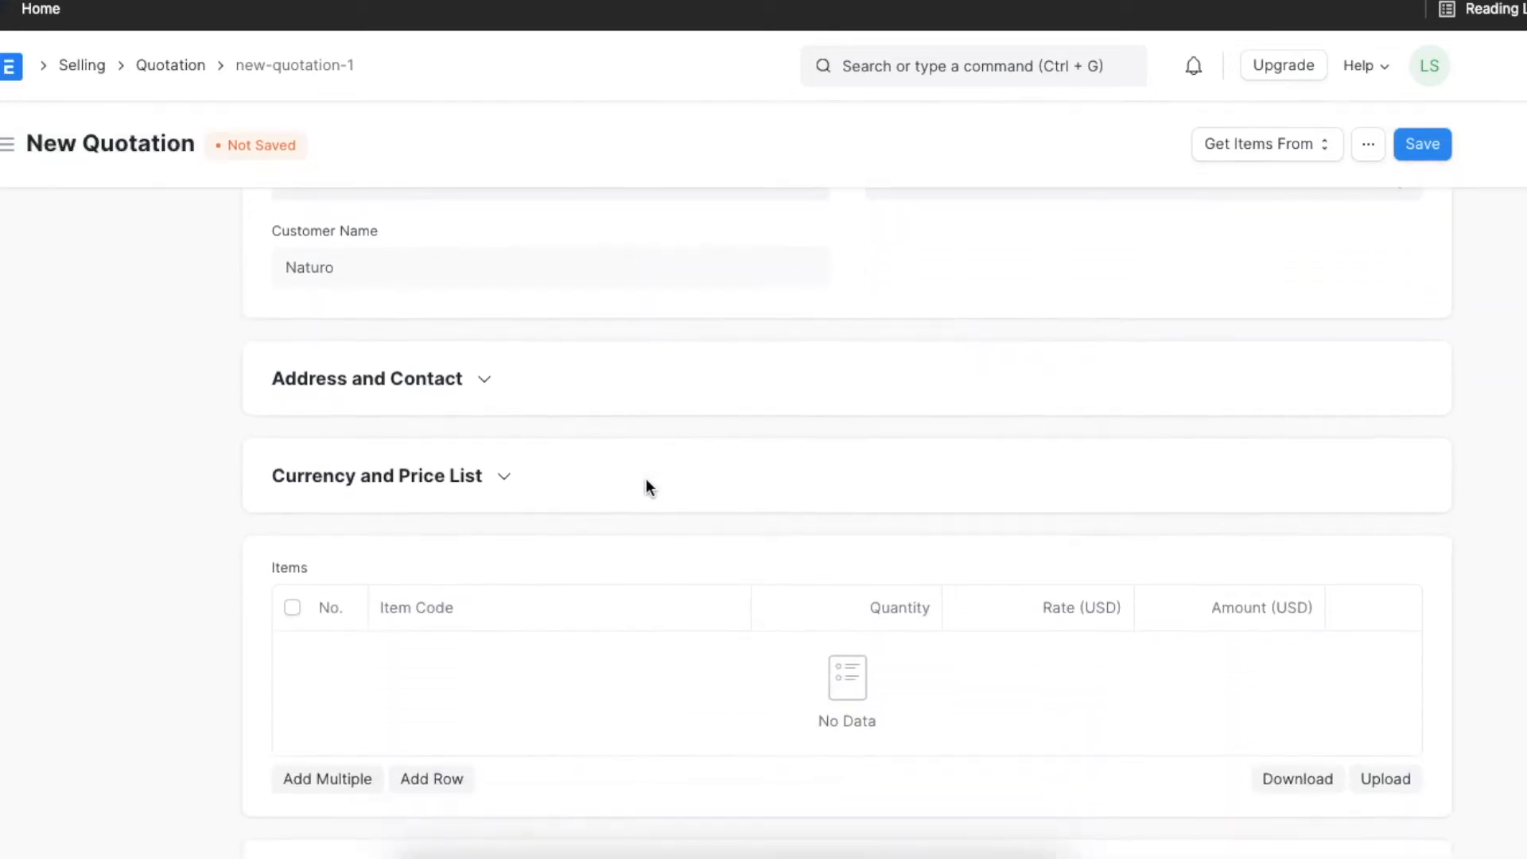
click(481, 381)
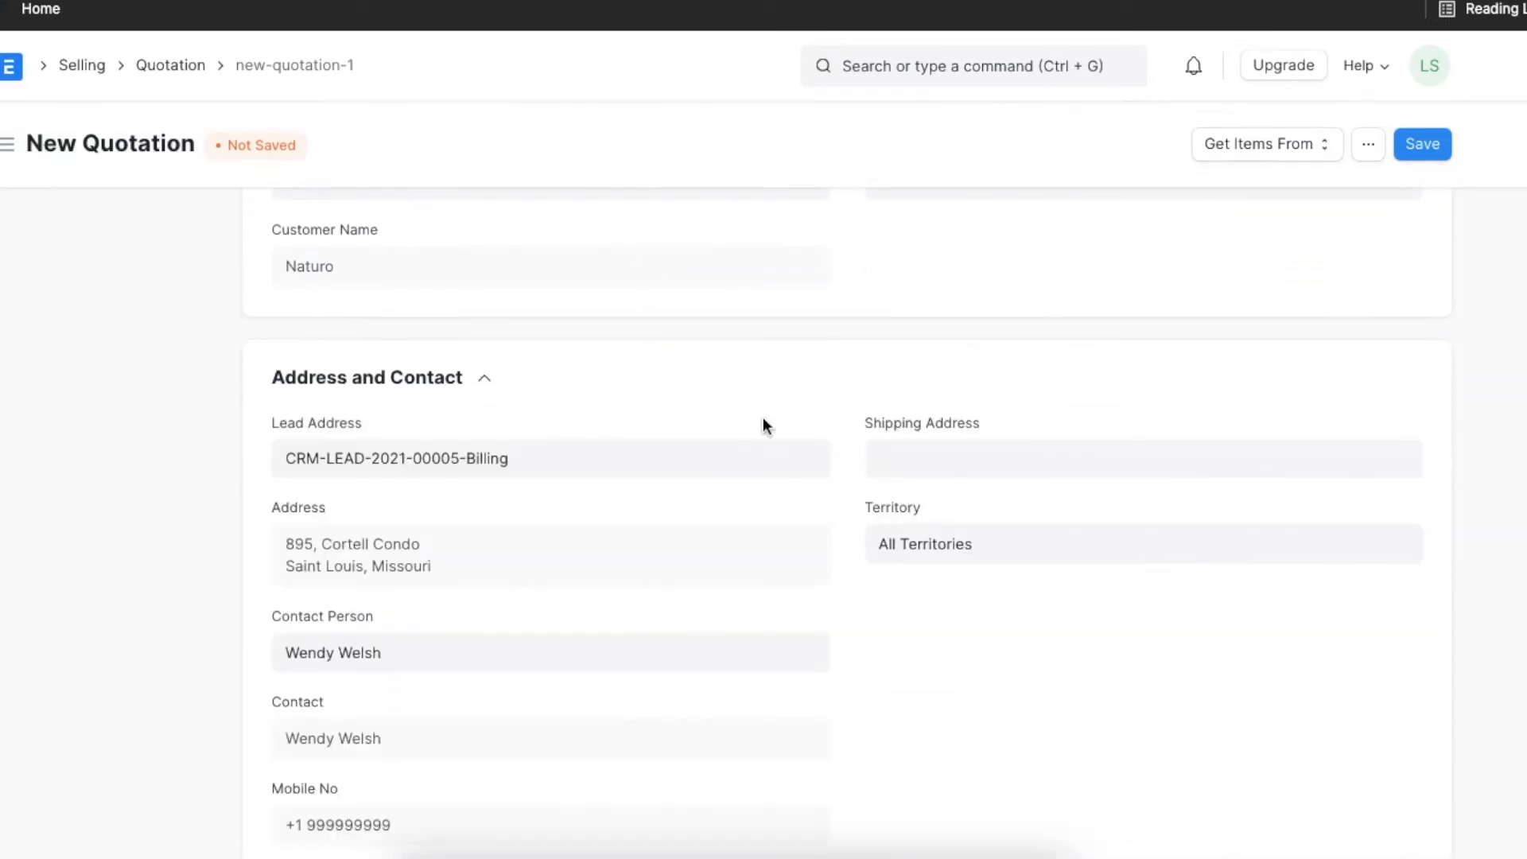
scroll(780, 562, down, 1)
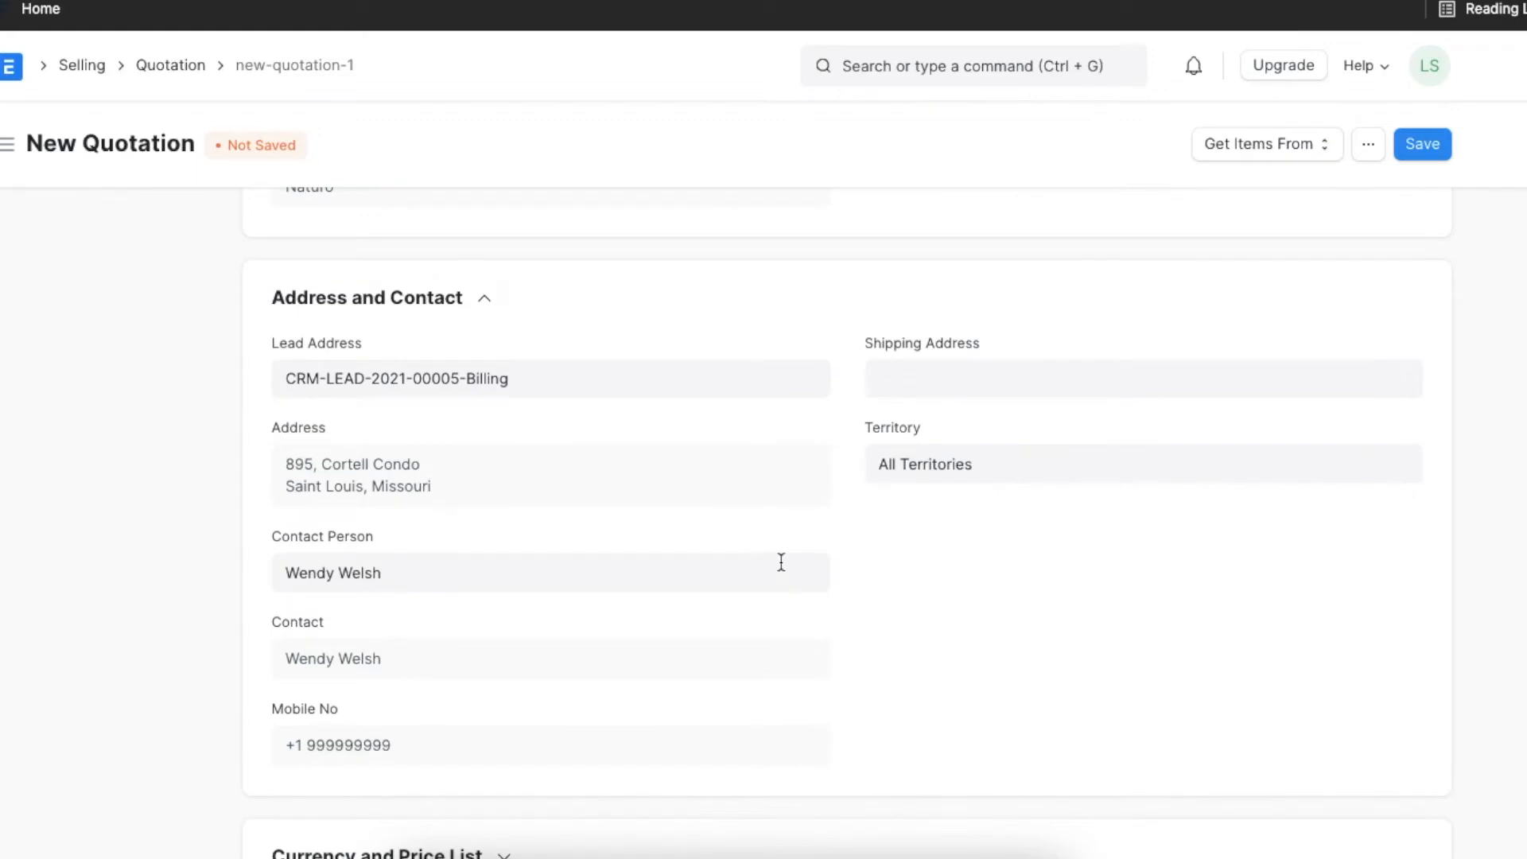
click(929, 369)
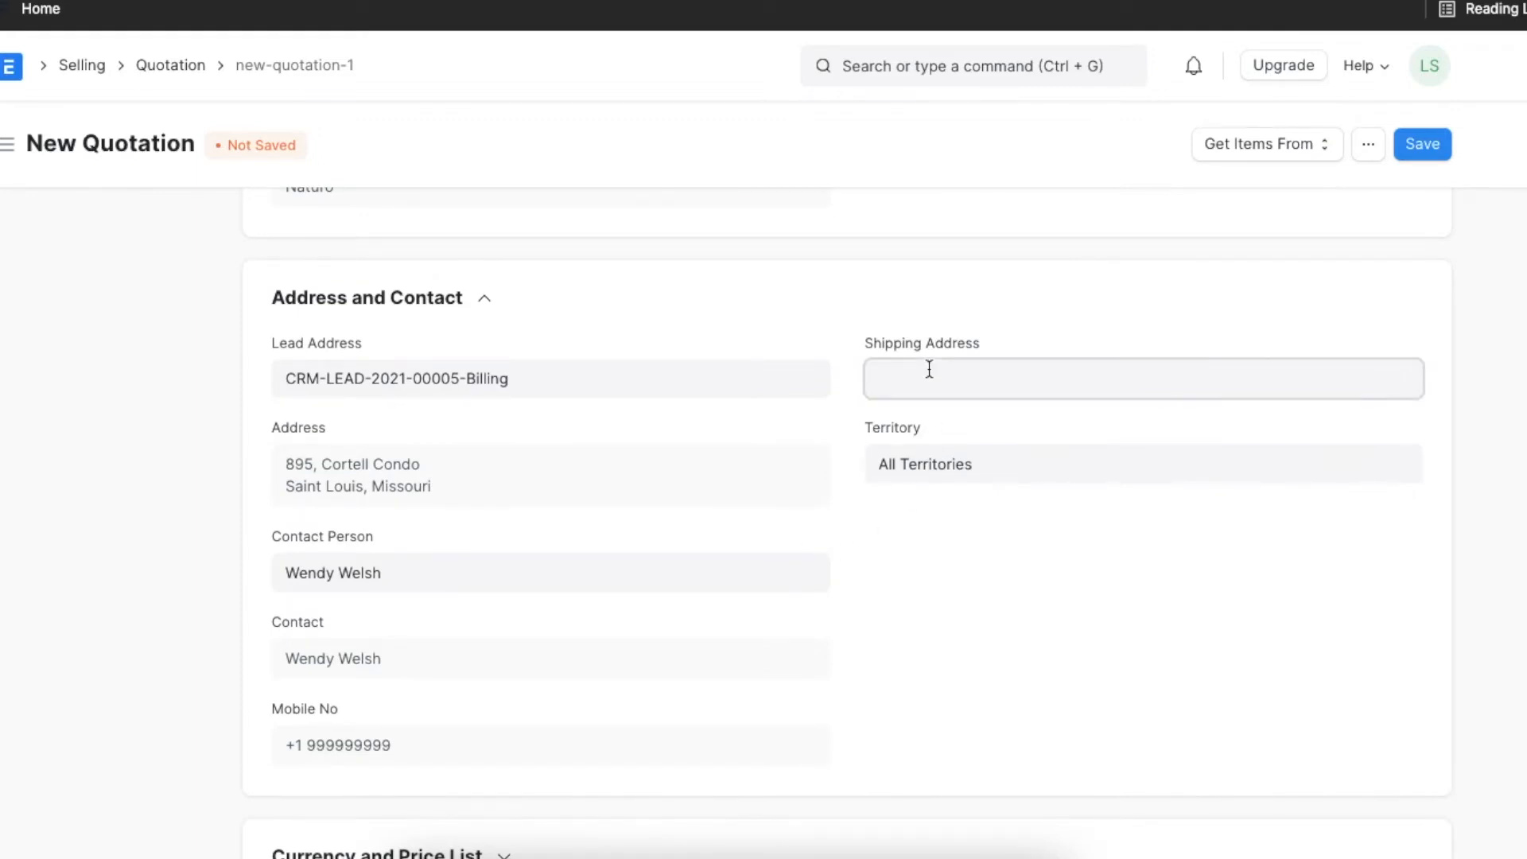
click(944, 432)
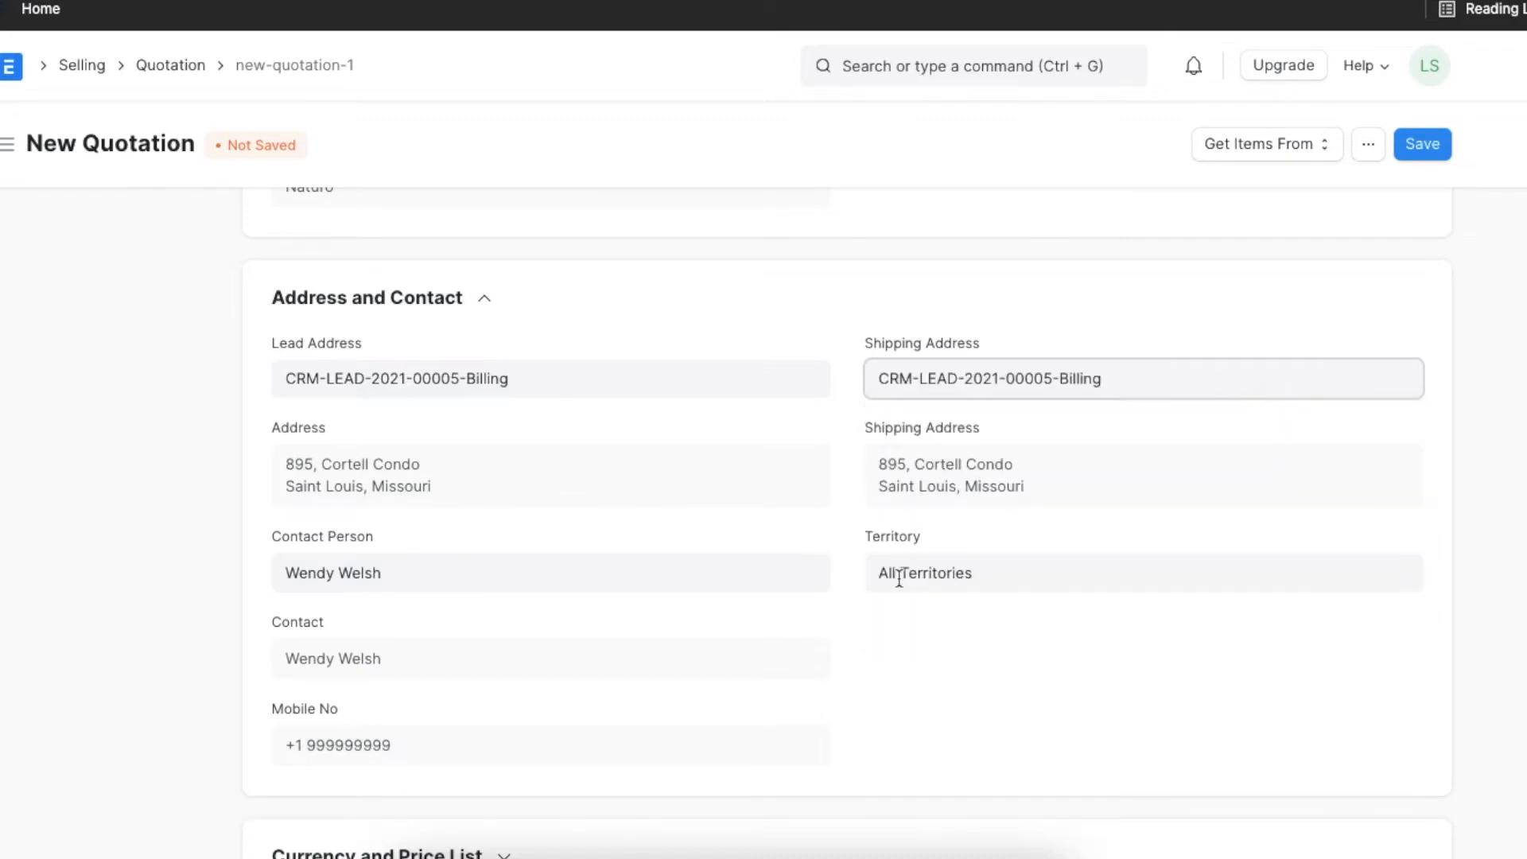
Expand the quotation's Currency and Price List section and review the currency and pricing settings.
scroll(849, 646, down, 4)
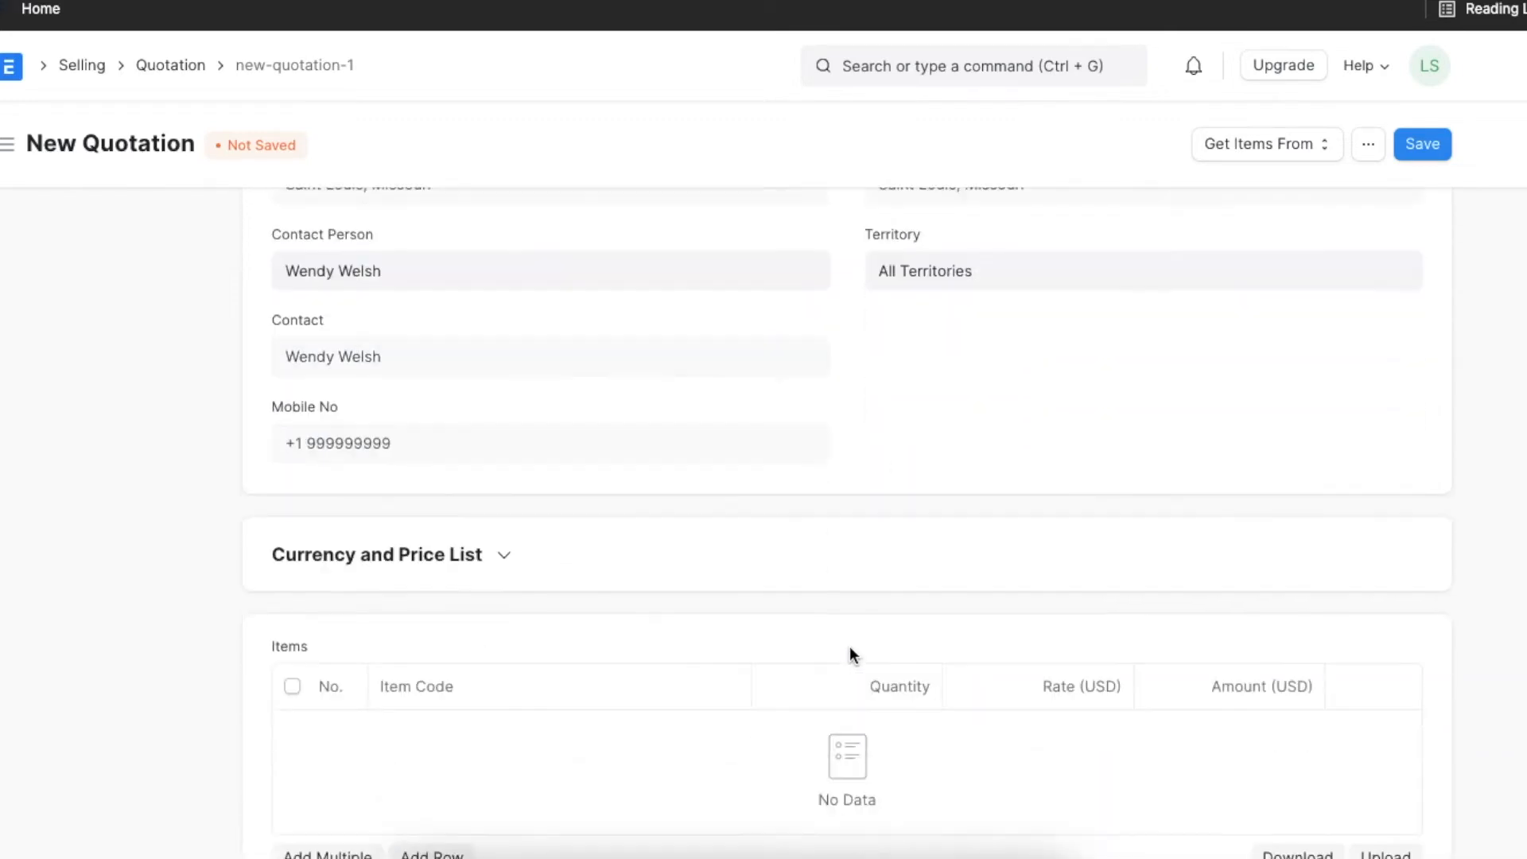
scroll(789, 469, down, 3)
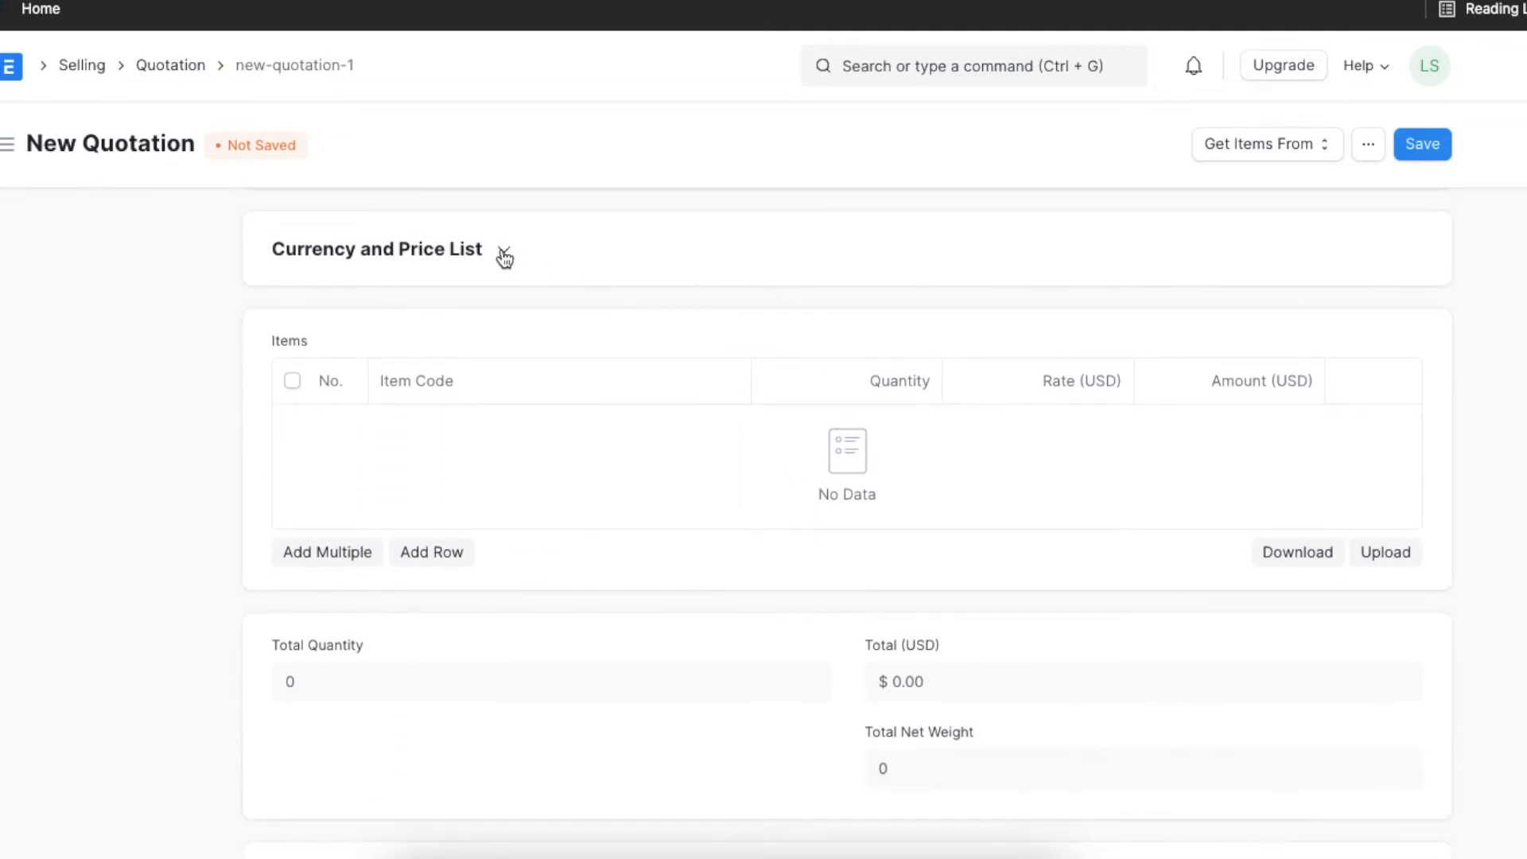
click(504, 257)
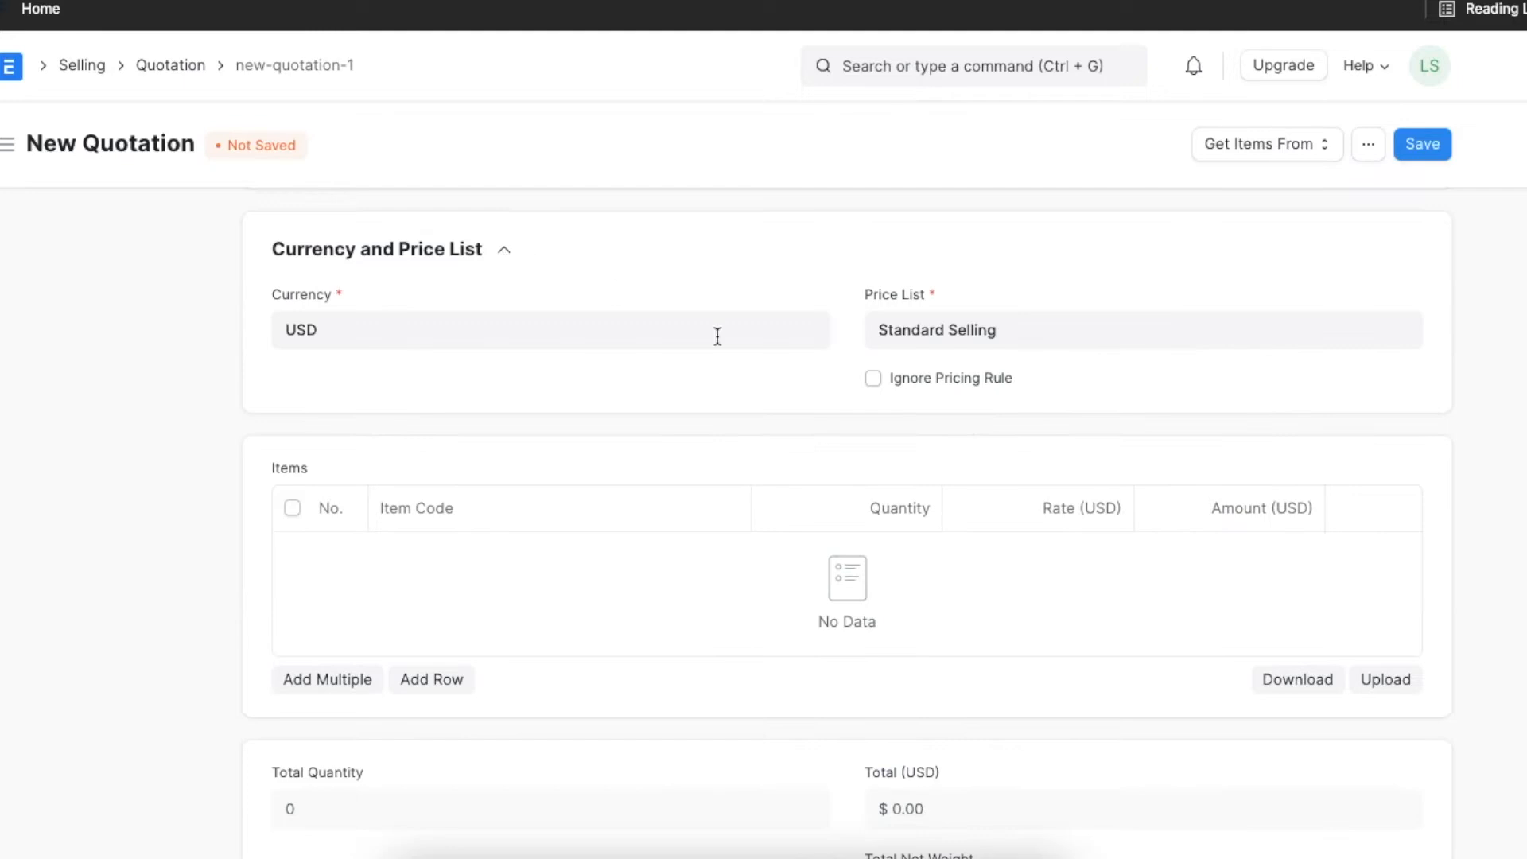
scroll(829, 414, up, 1)
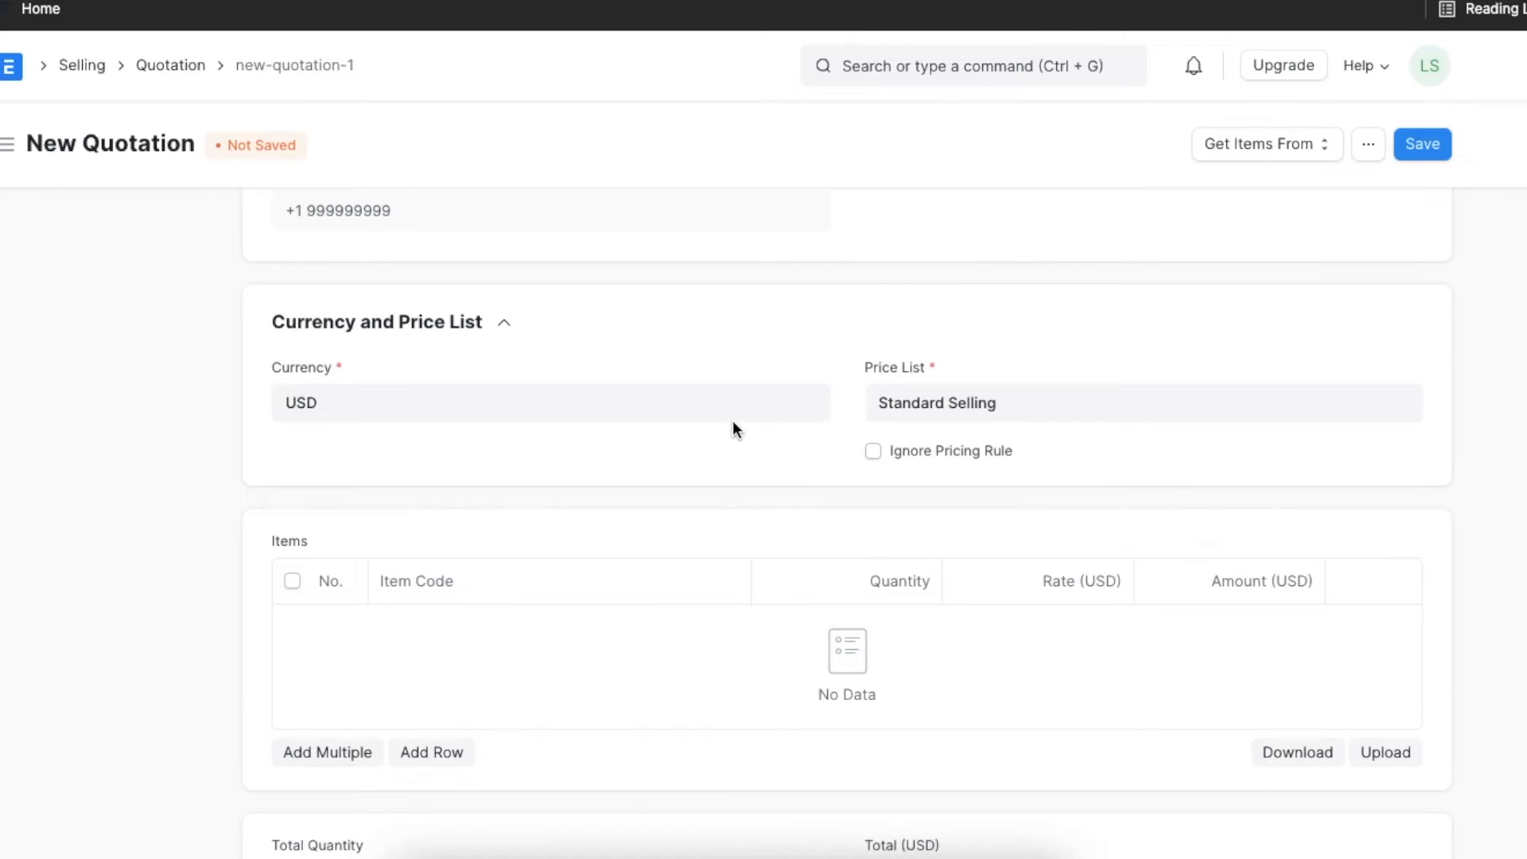
click(481, 408)
click(593, 455)
scroll(846, 426, down, 1)
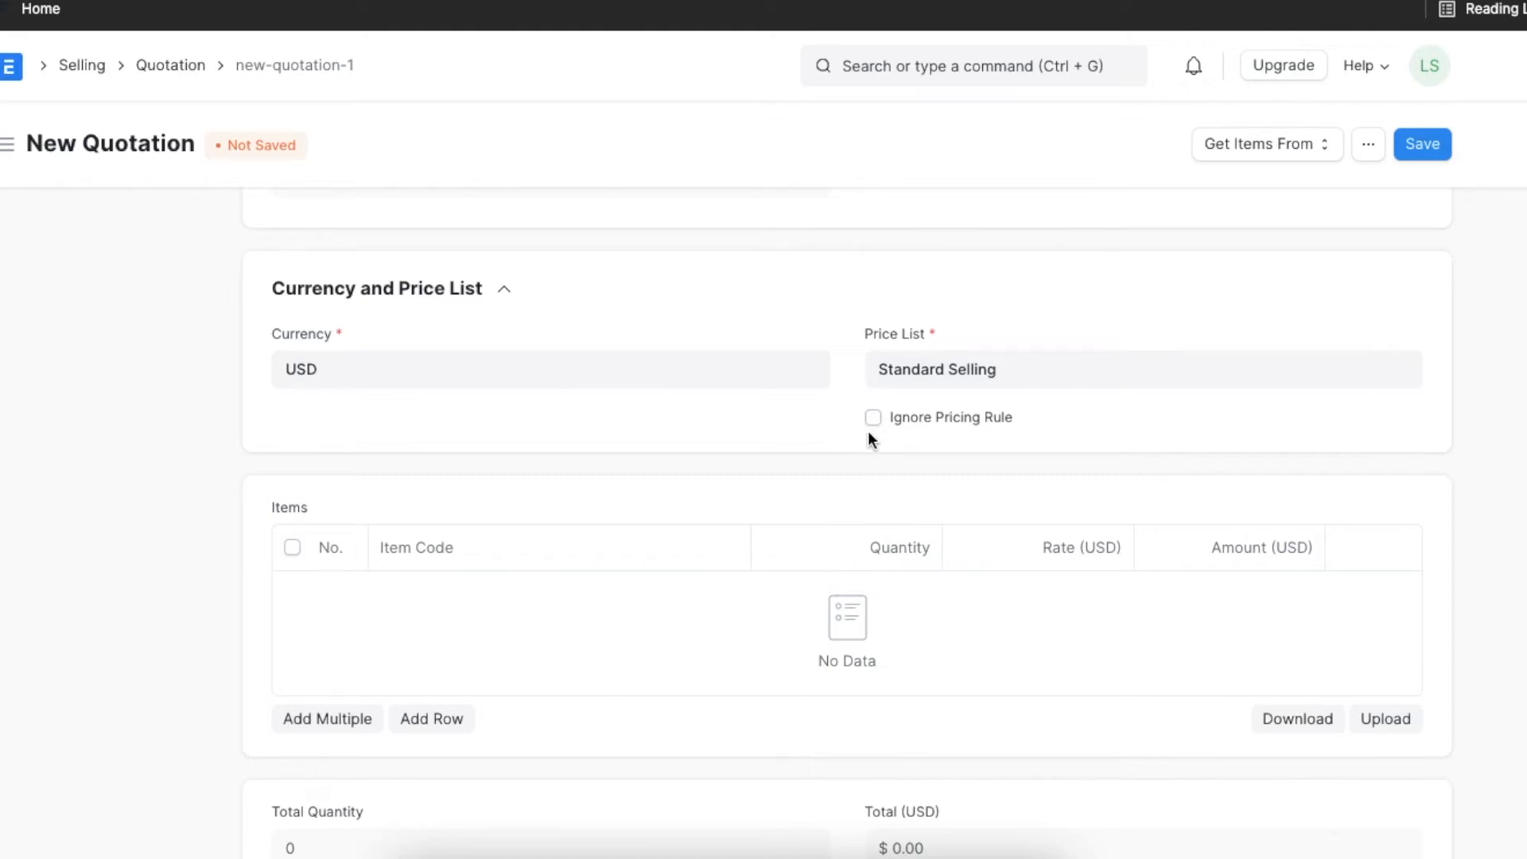
Add item UPI001 (Luxury Plastic Chair) to the quotation's items with a quantity of 10.
scroll(742, 434, down, 3)
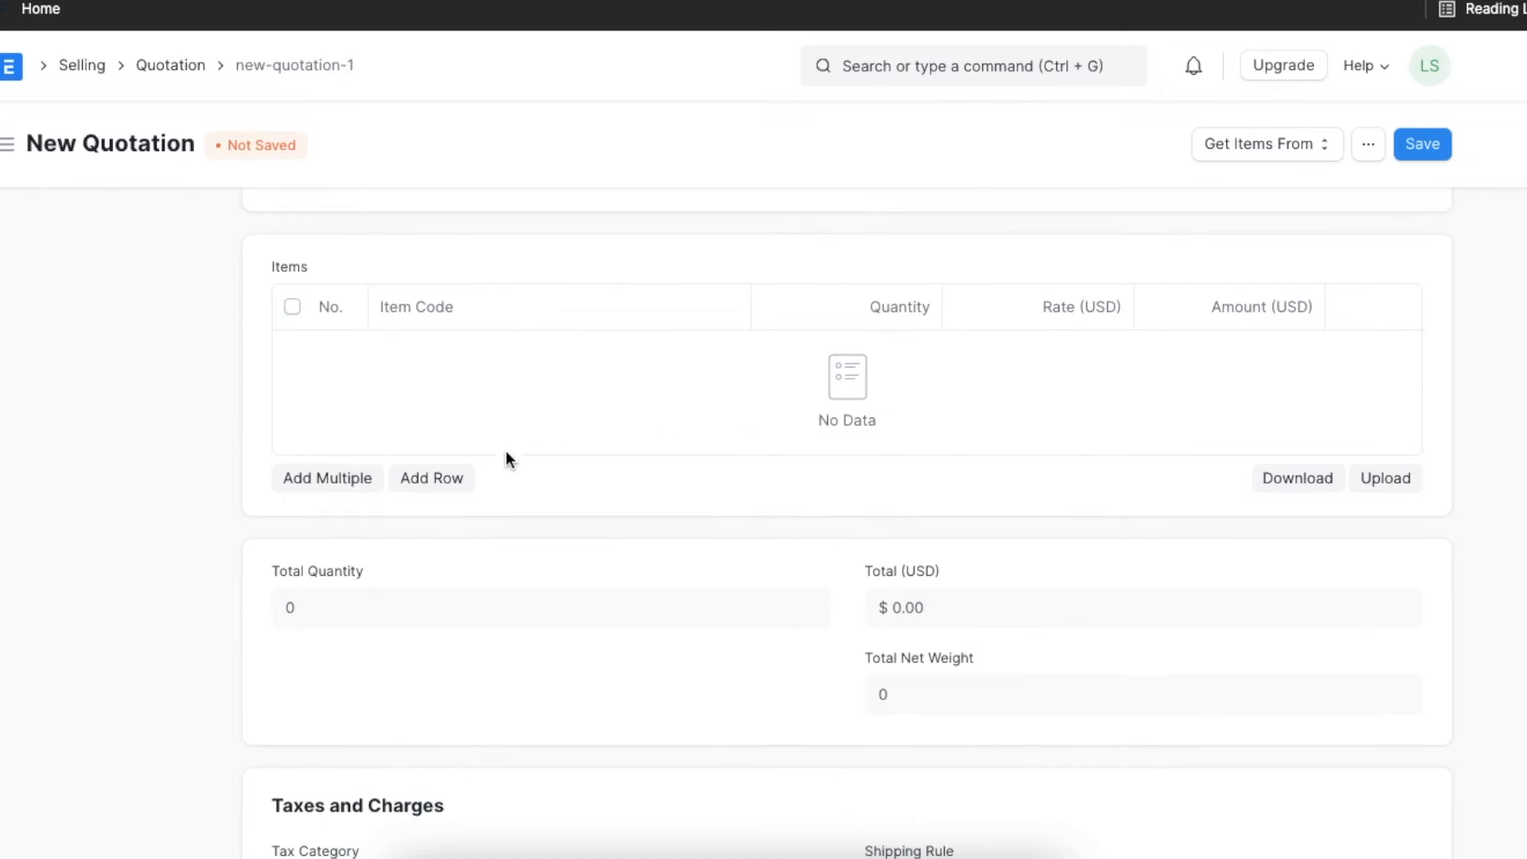
click(437, 478)
click(460, 284)
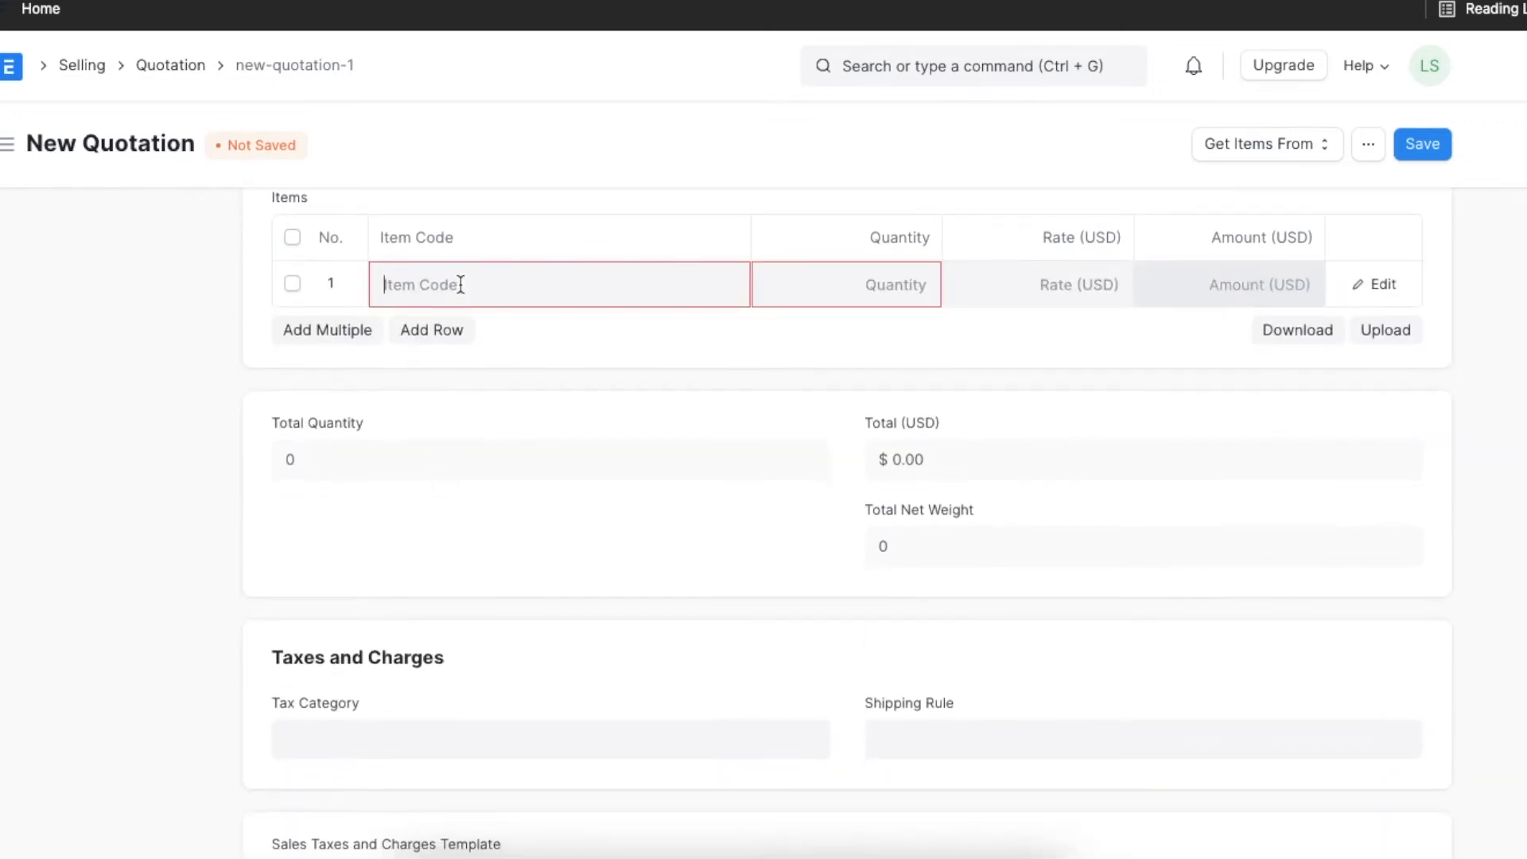
click(474, 489)
scroll(665, 395, down, 7)
scroll(705, 458, up, 9)
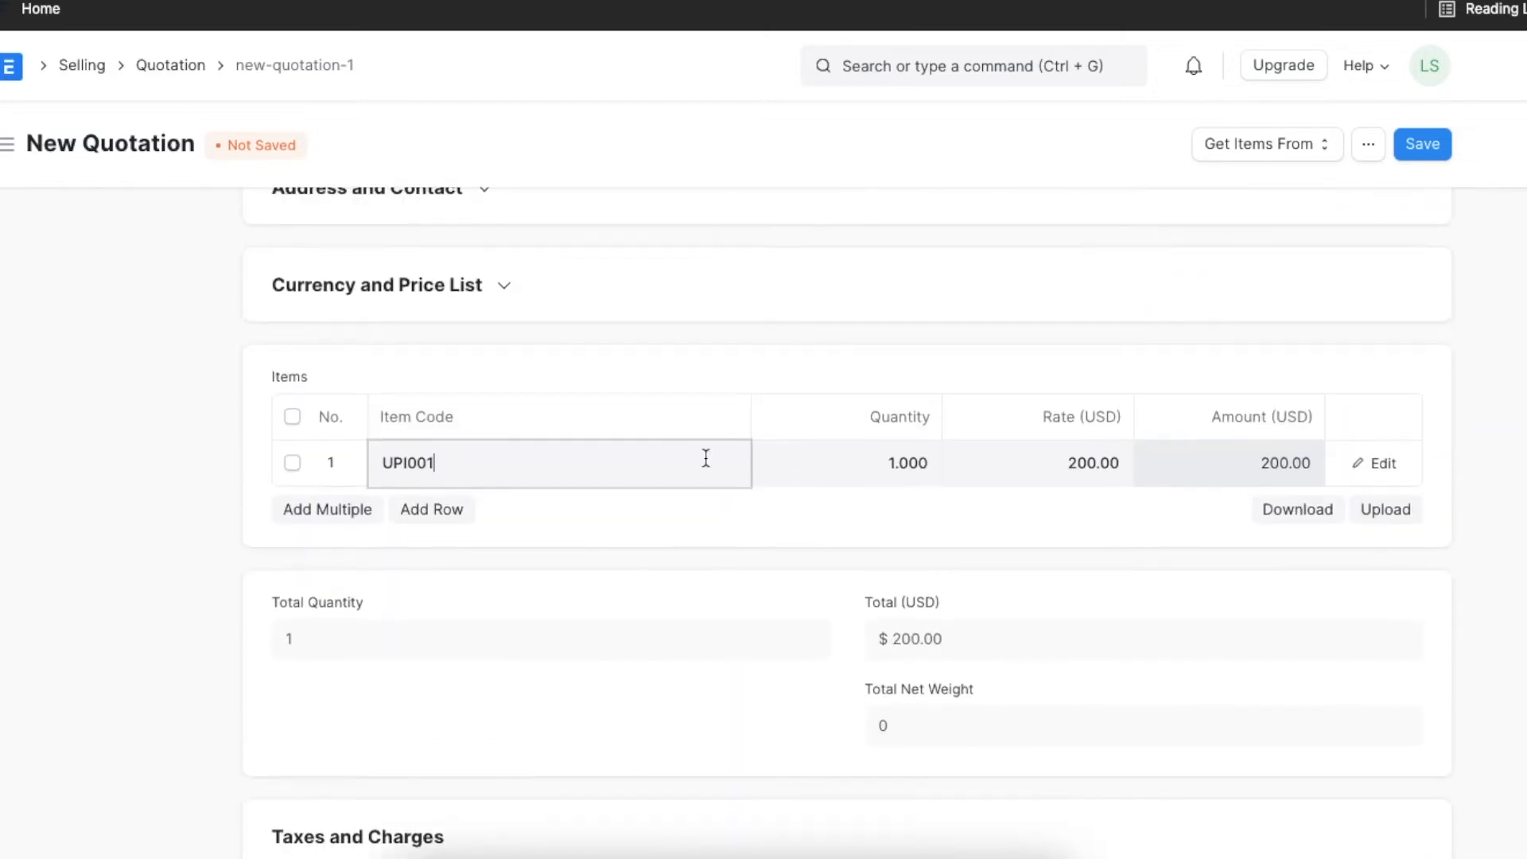
click(927, 457)
text(1)
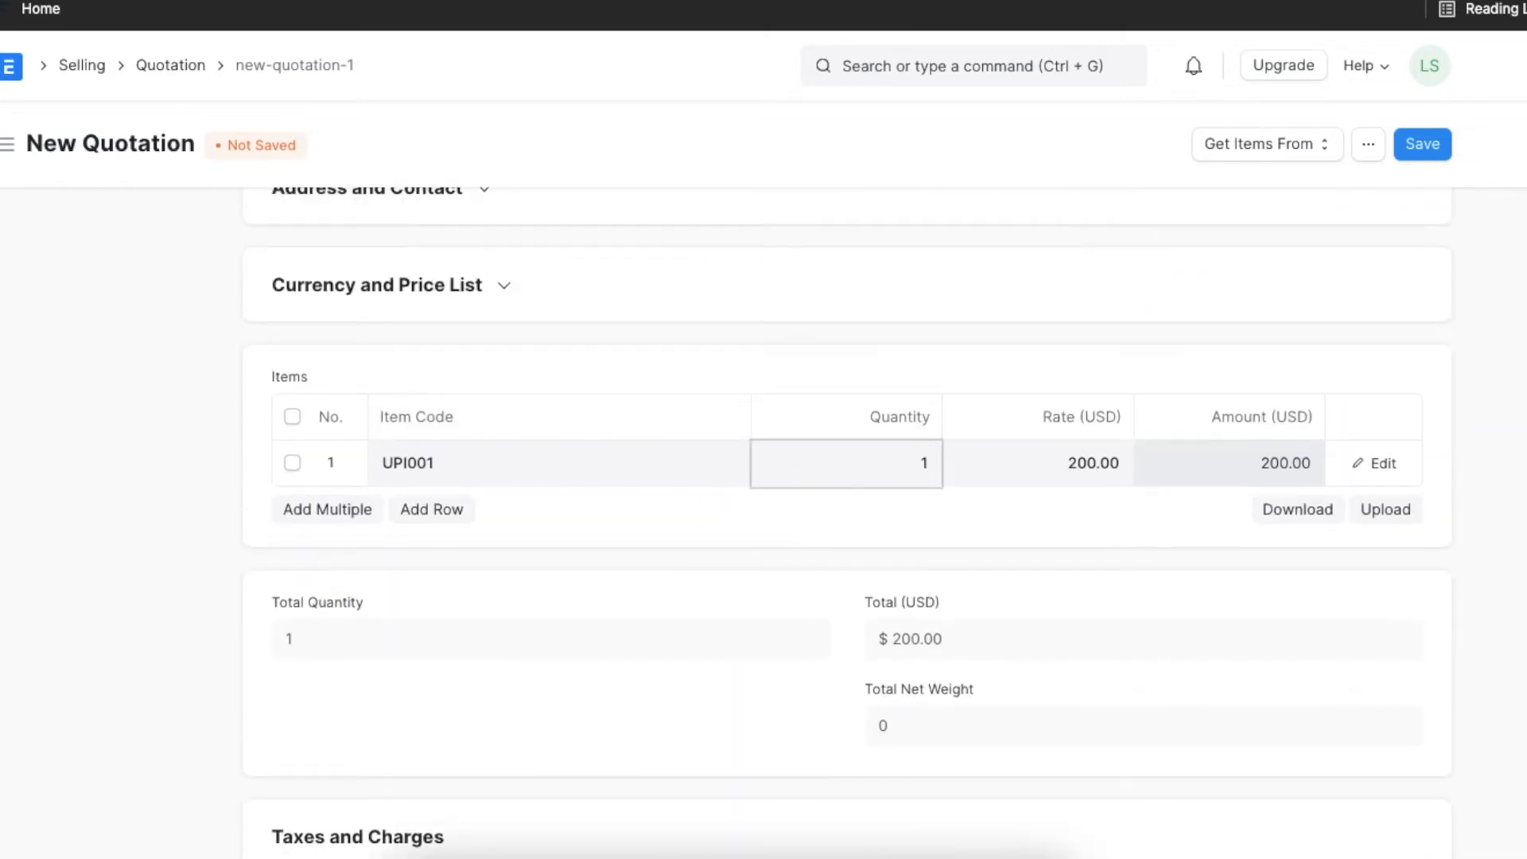
text(0)
Add item UPI002 (Premium Plastic Chair) as a second item row with a quantity of 5.
click(453, 509)
click(456, 511)
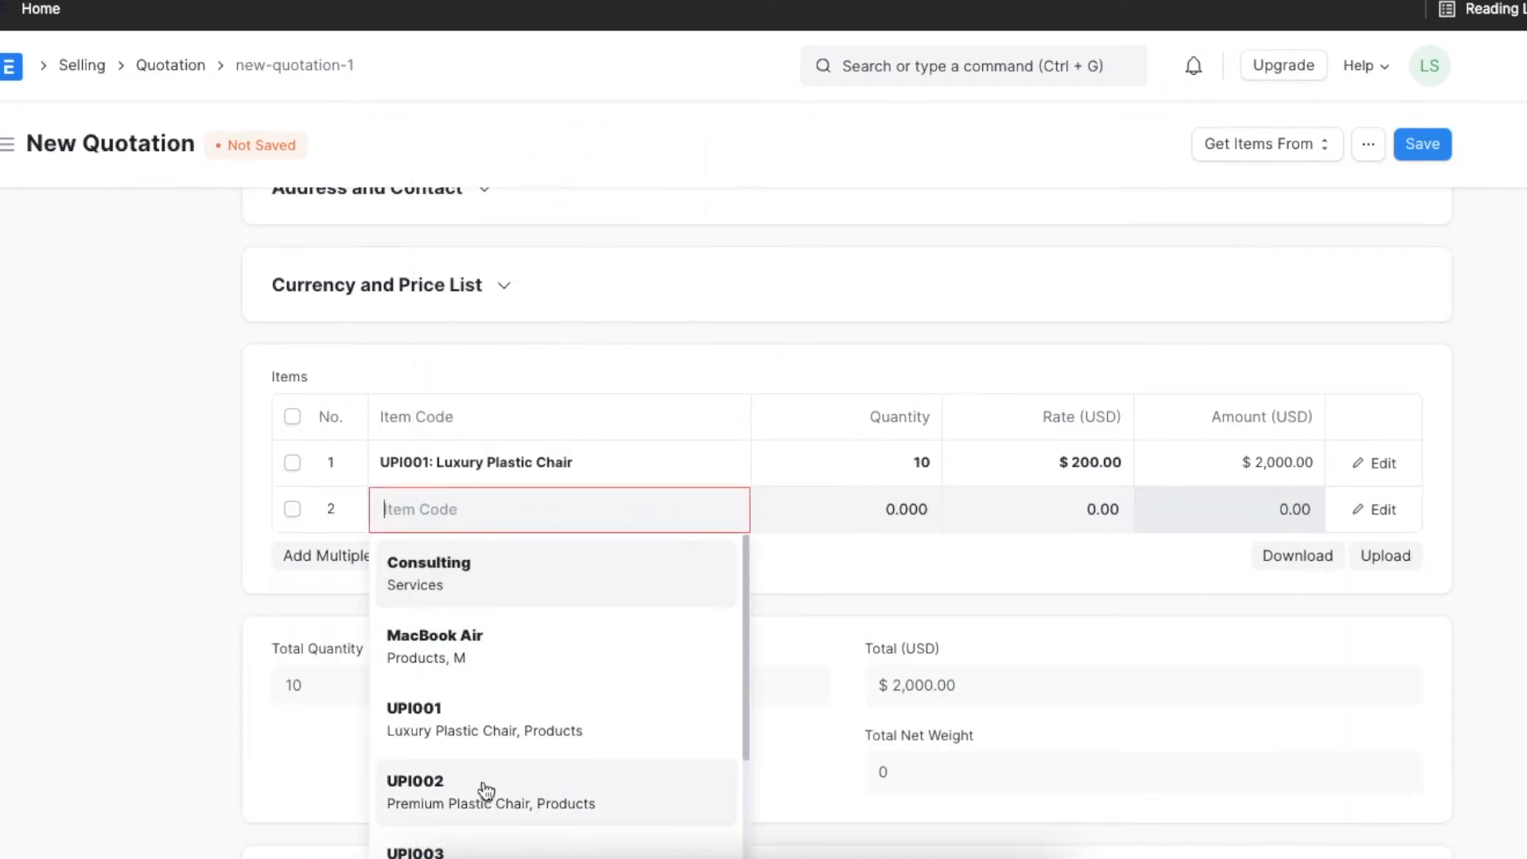
click(483, 784)
click(889, 509)
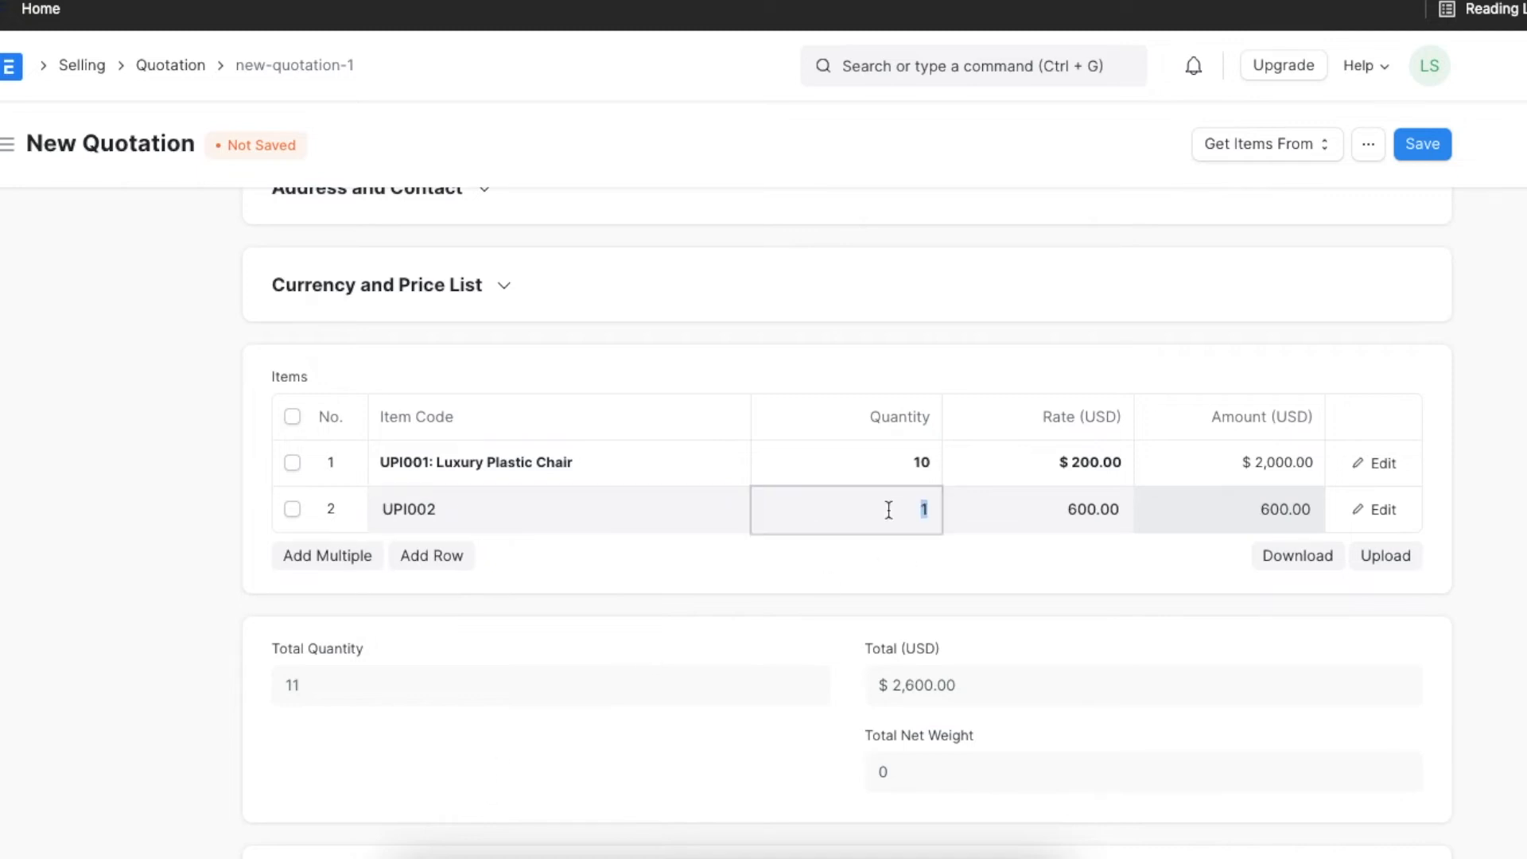
text(5)
click(889, 560)
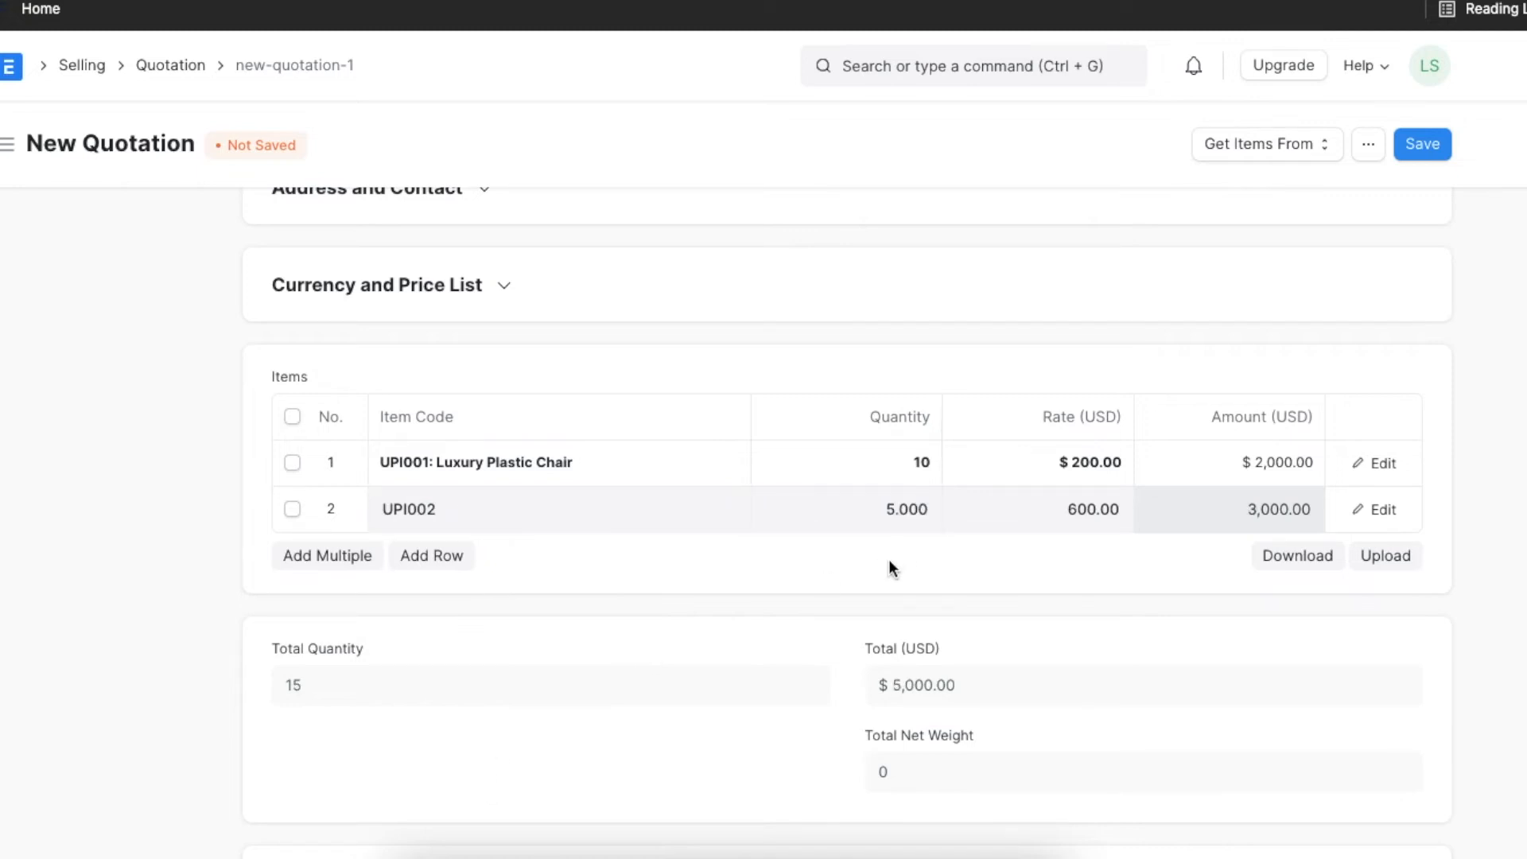
Set the quotation's tax category to In-State and its shipping rule to Same Day Shipping.
scroll(756, 566, down, 5)
scroll(756, 563, down, 3)
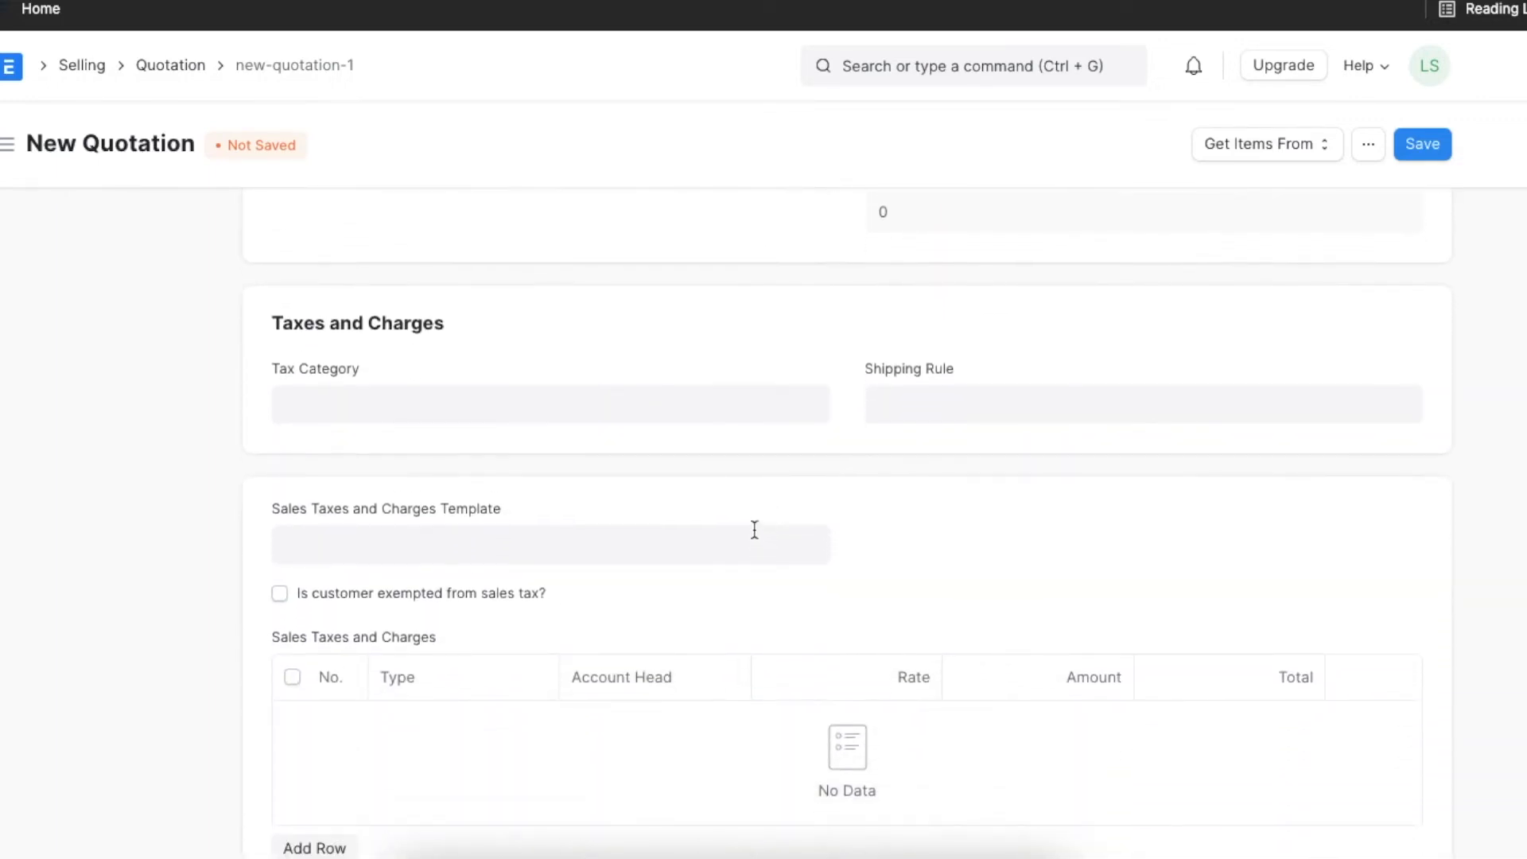
click(648, 400)
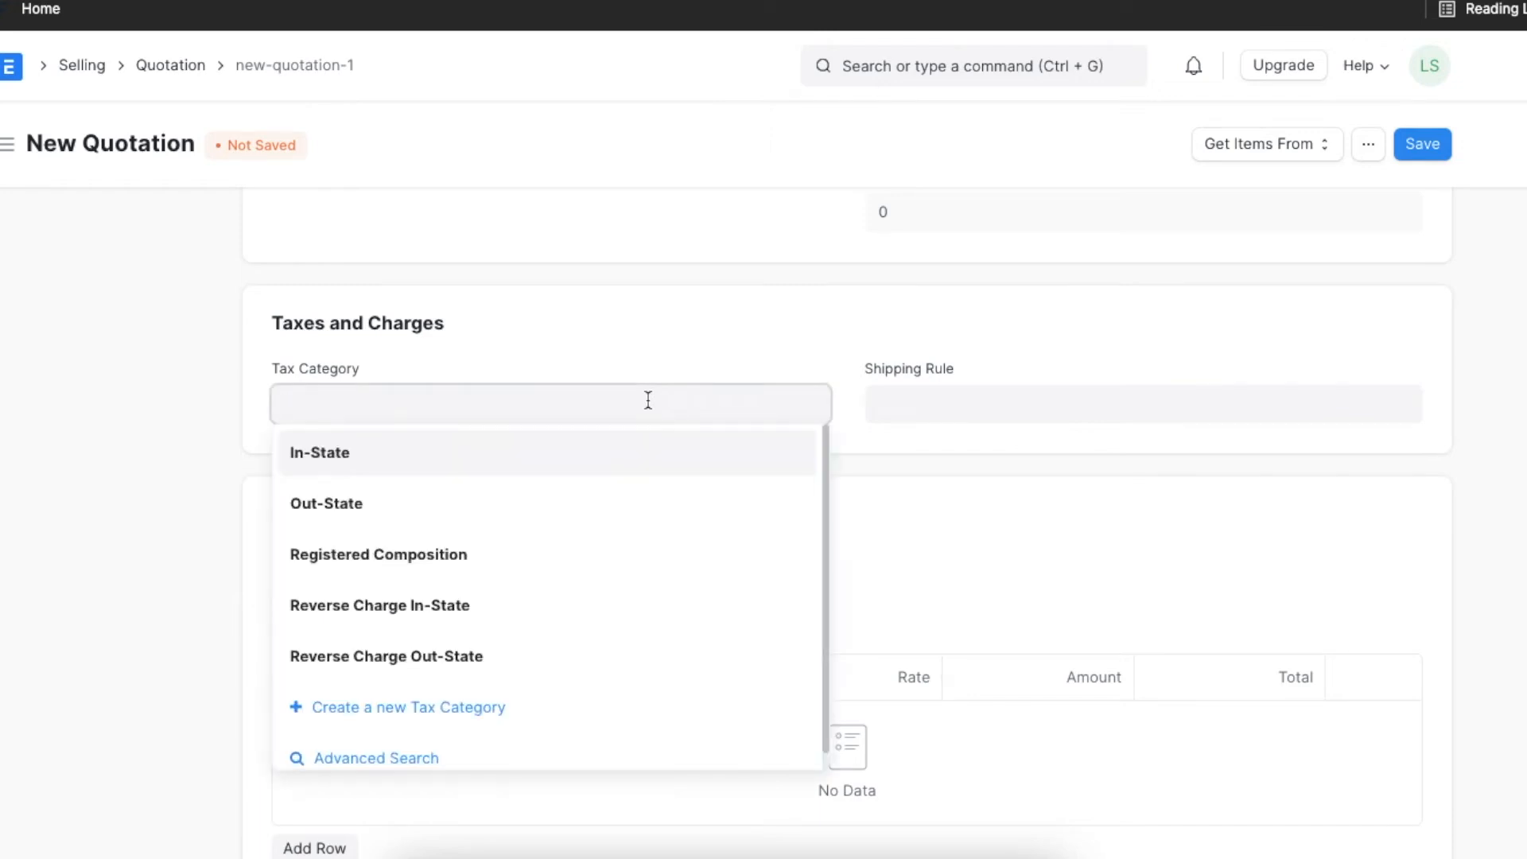
click(597, 462)
click(952, 395)
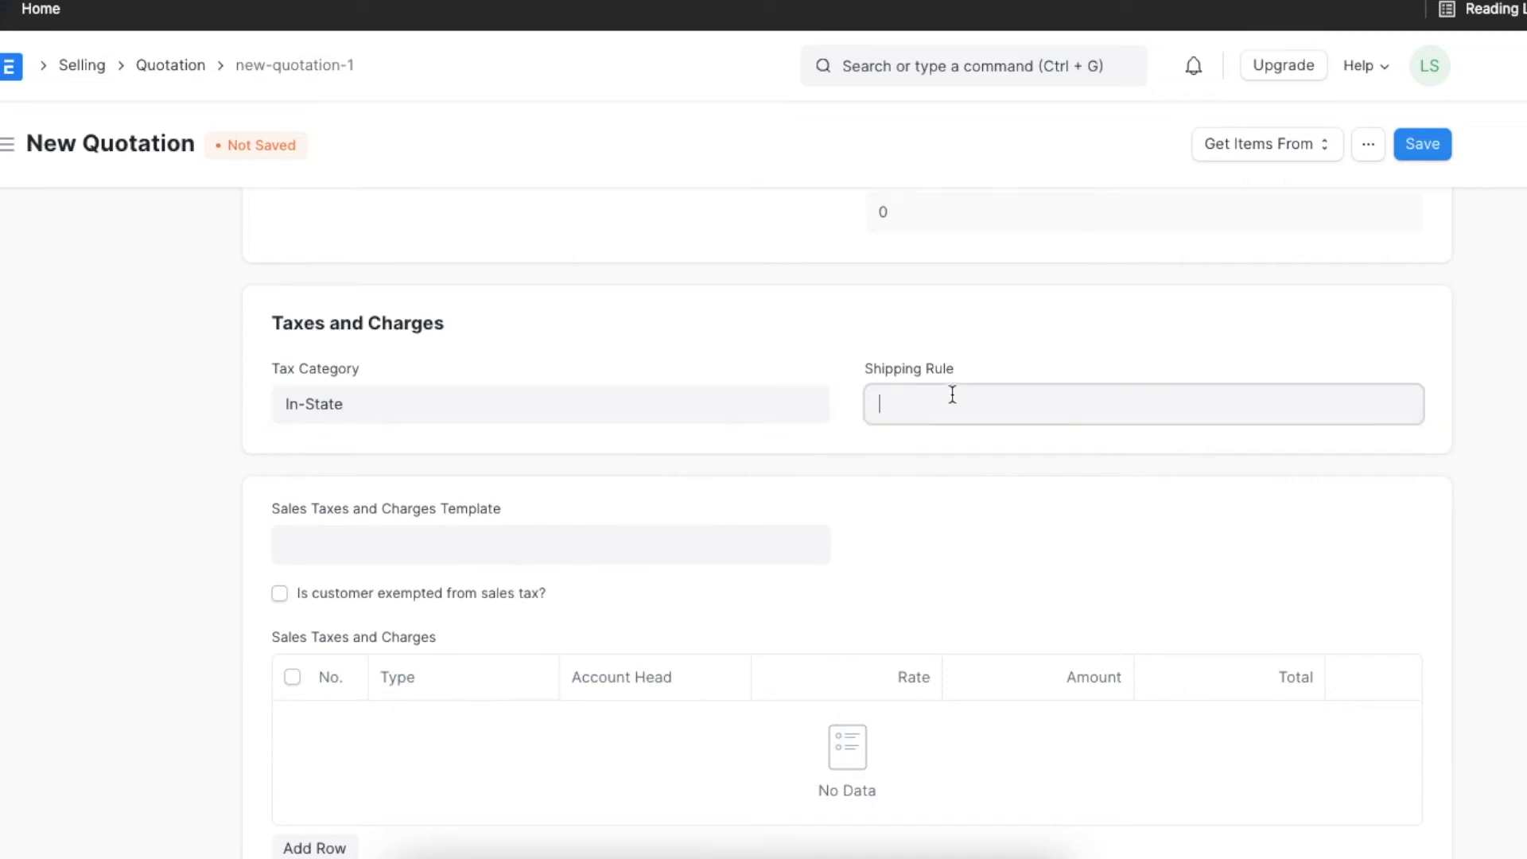
click(948, 499)
Apply the sales taxes and charges template "US ST 4% - UPI" to the quotation.
scroll(829, 515, down, 2)
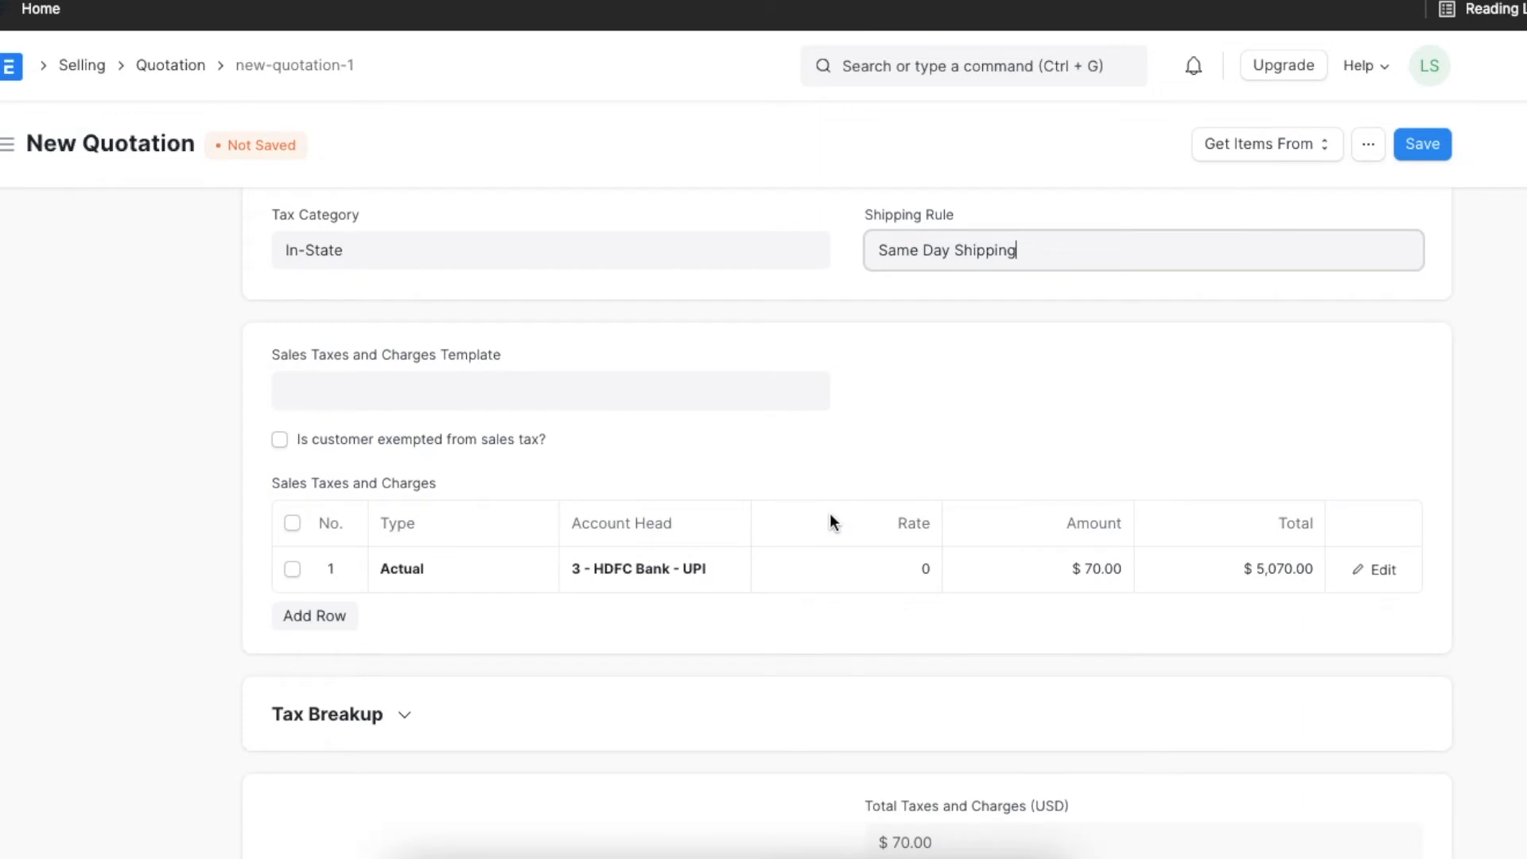
click(524, 384)
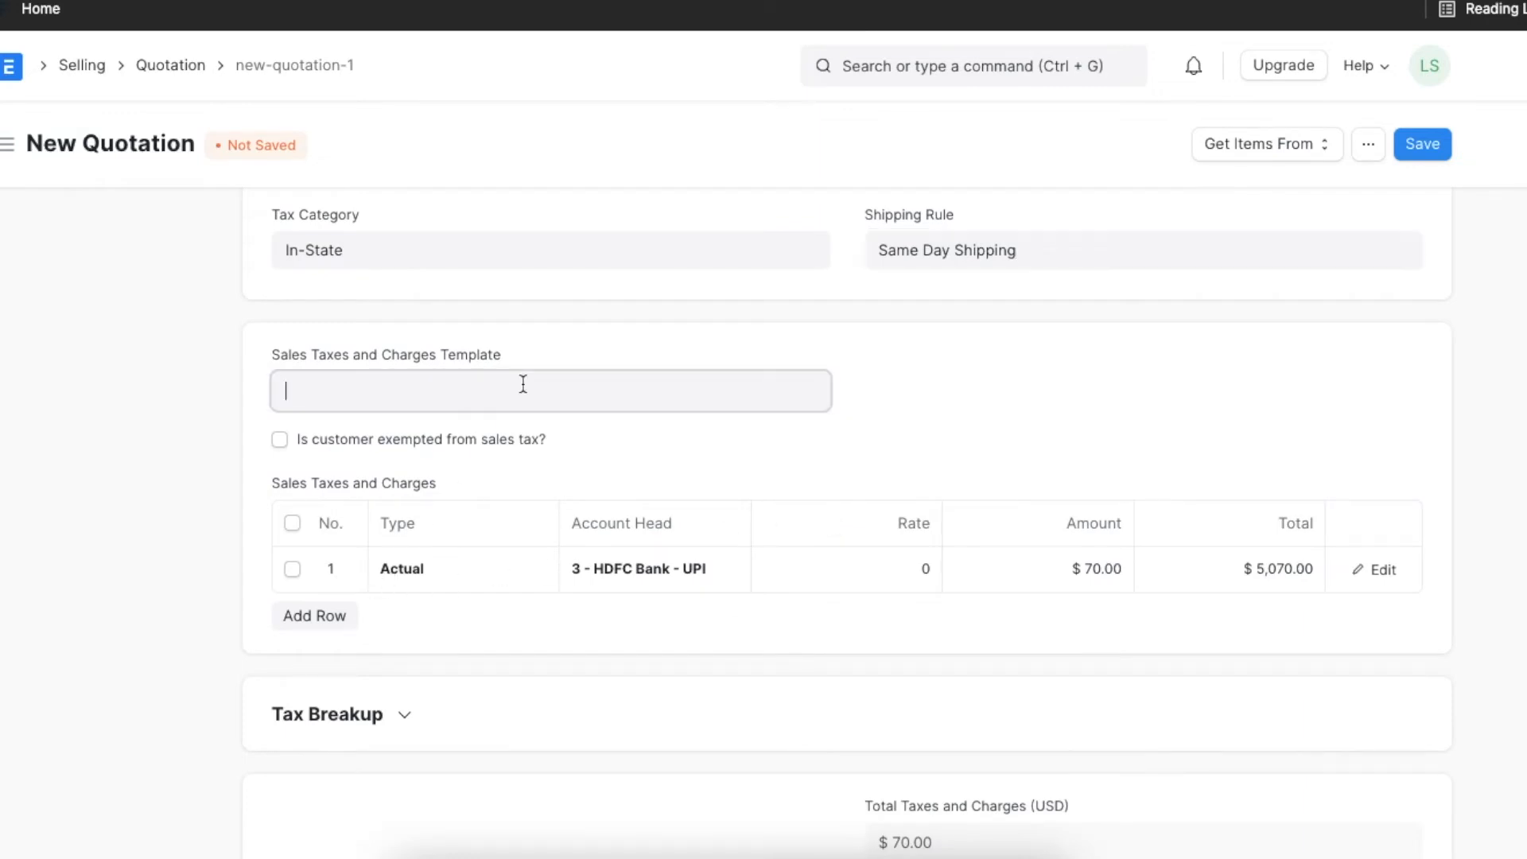
click(445, 535)
Expand the Additional Discount and Coupon Code section and set the additional discount percentage to 5.
scroll(446, 533, down, 4)
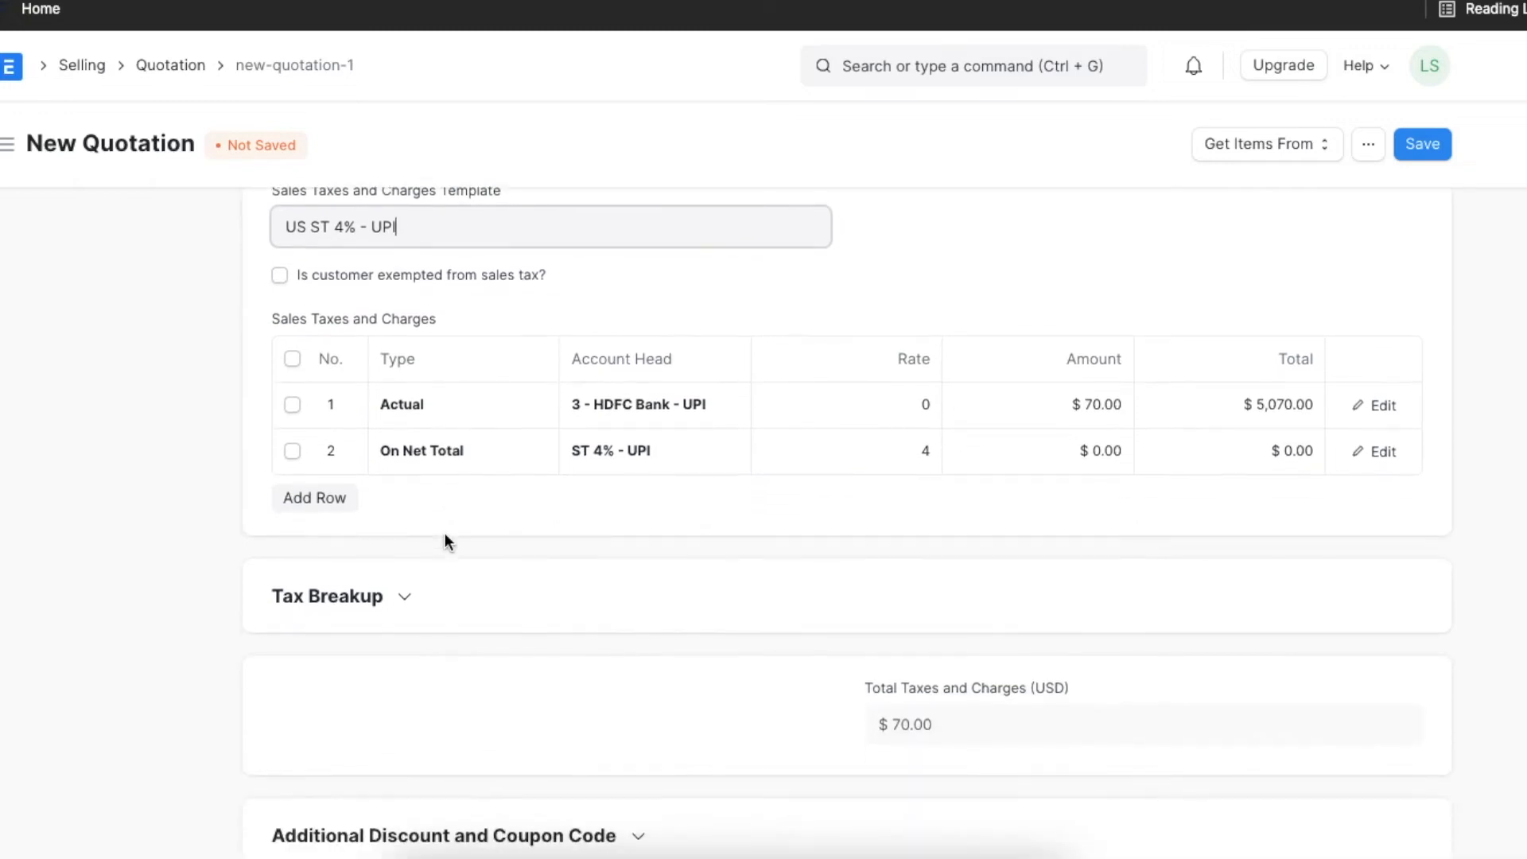
scroll(446, 541, down, 5)
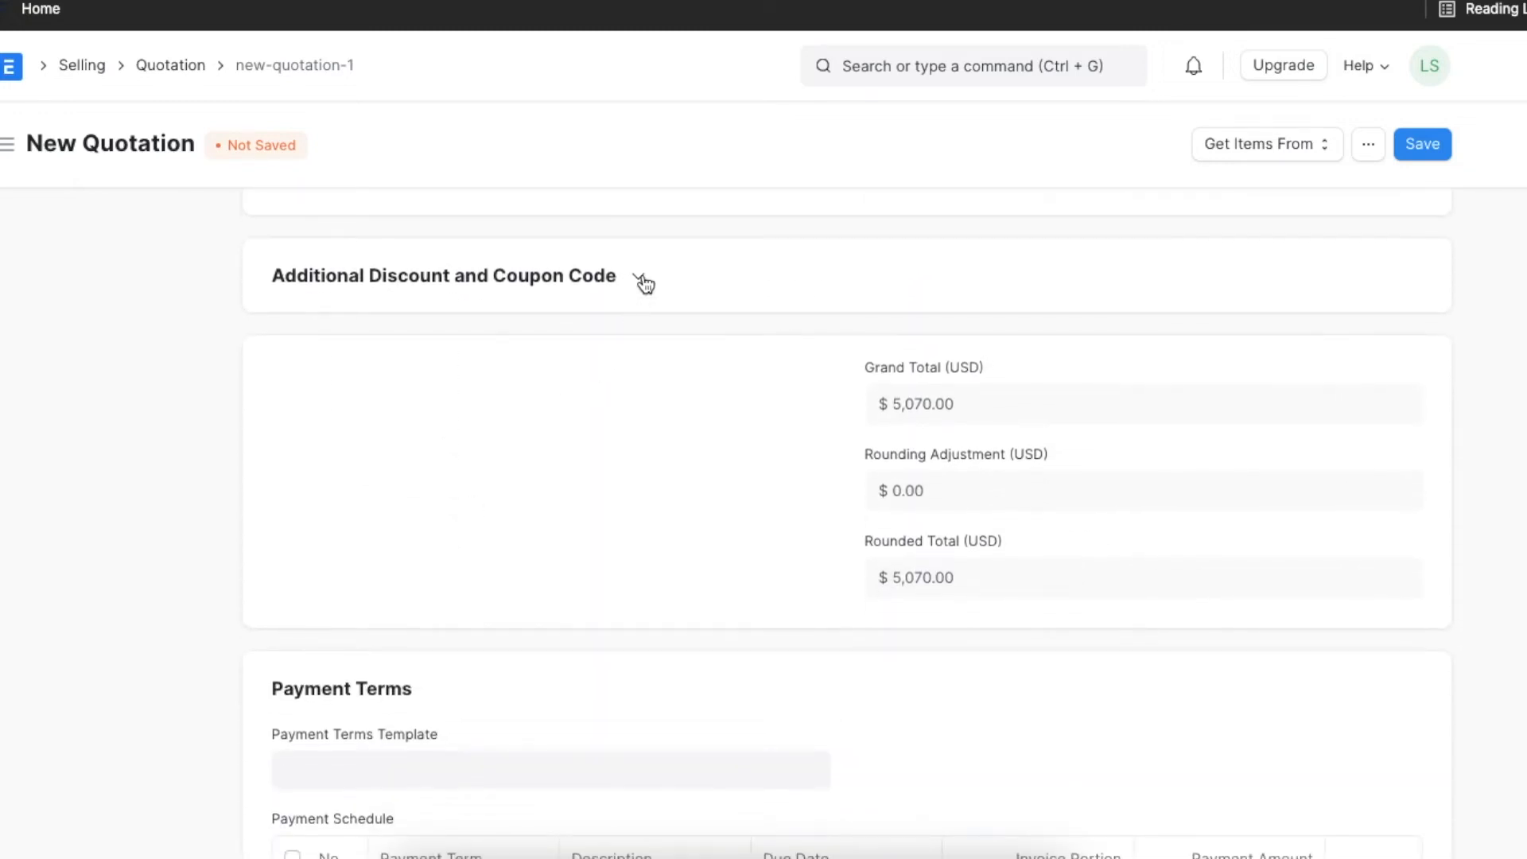
click(640, 280)
click(939, 353)
text(5)
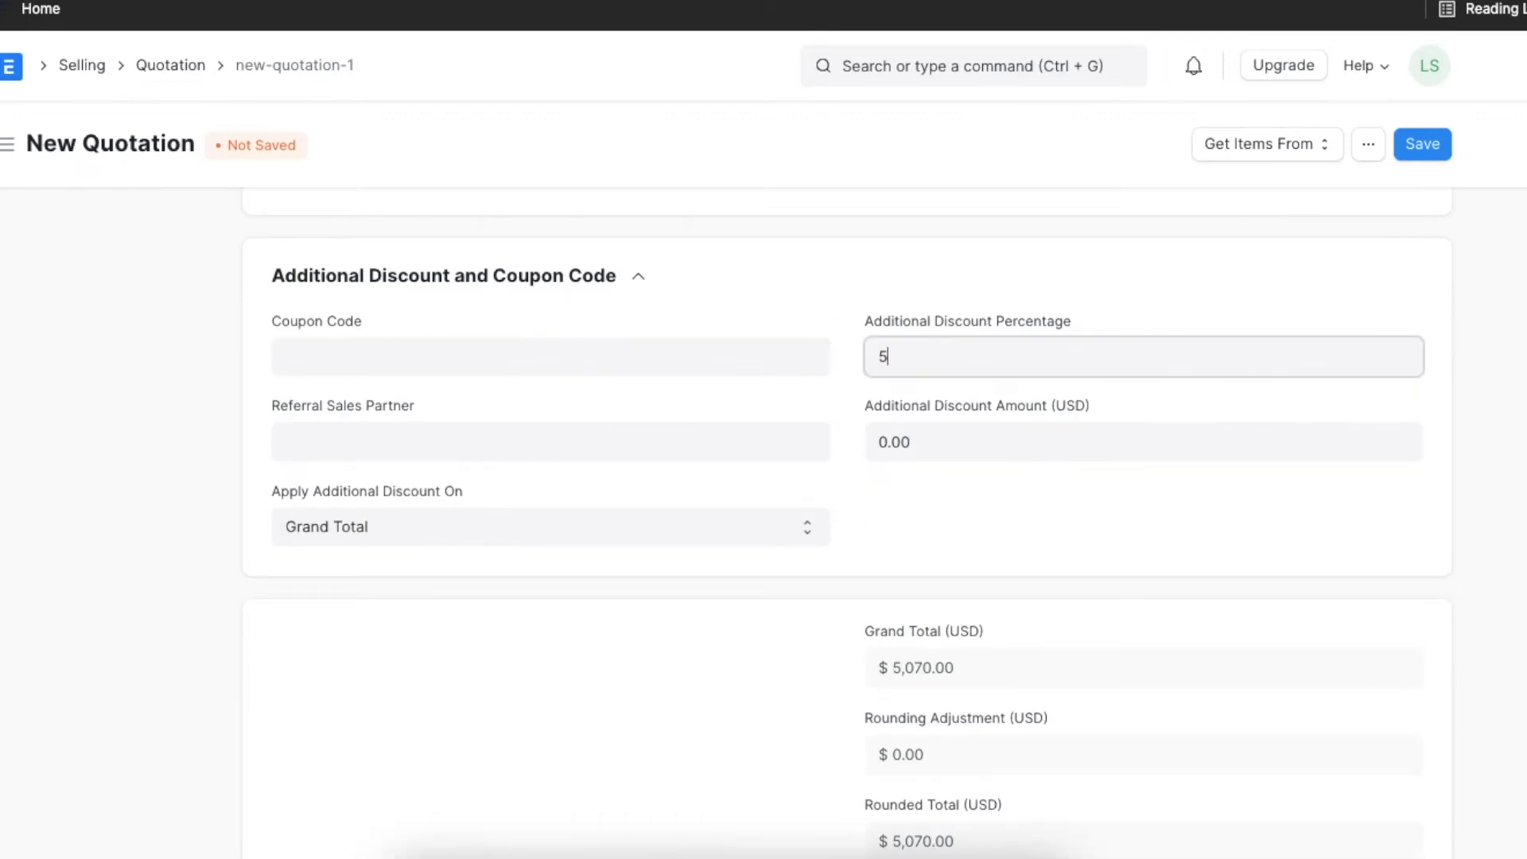
click(902, 493)
Review the options for what the additional discount applies on, keeping Grand Total, and go on to the Payment Terms section.
scroll(902, 498, down, 2)
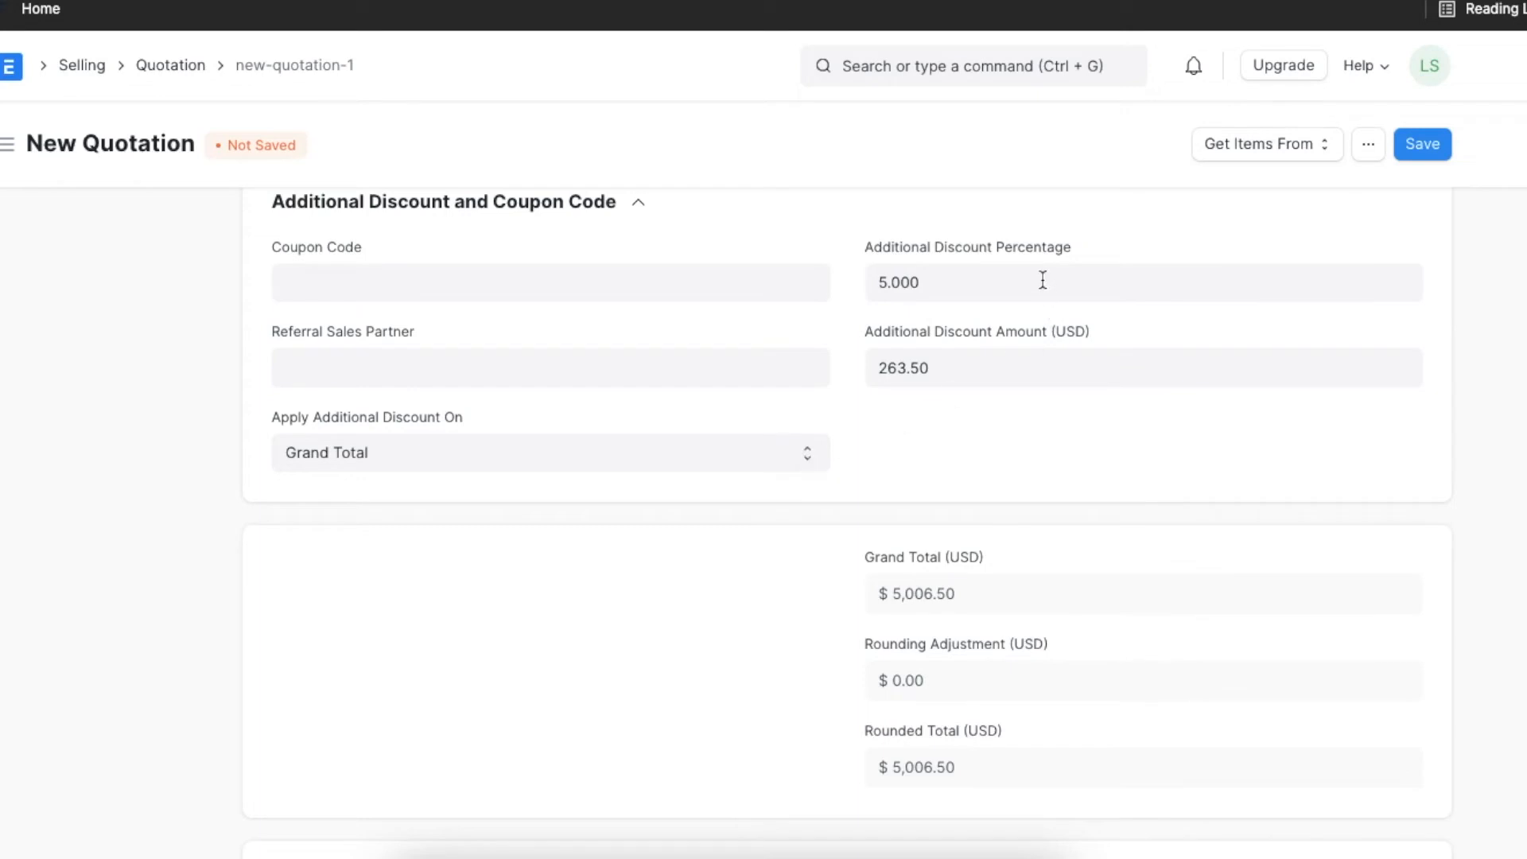
click(740, 461)
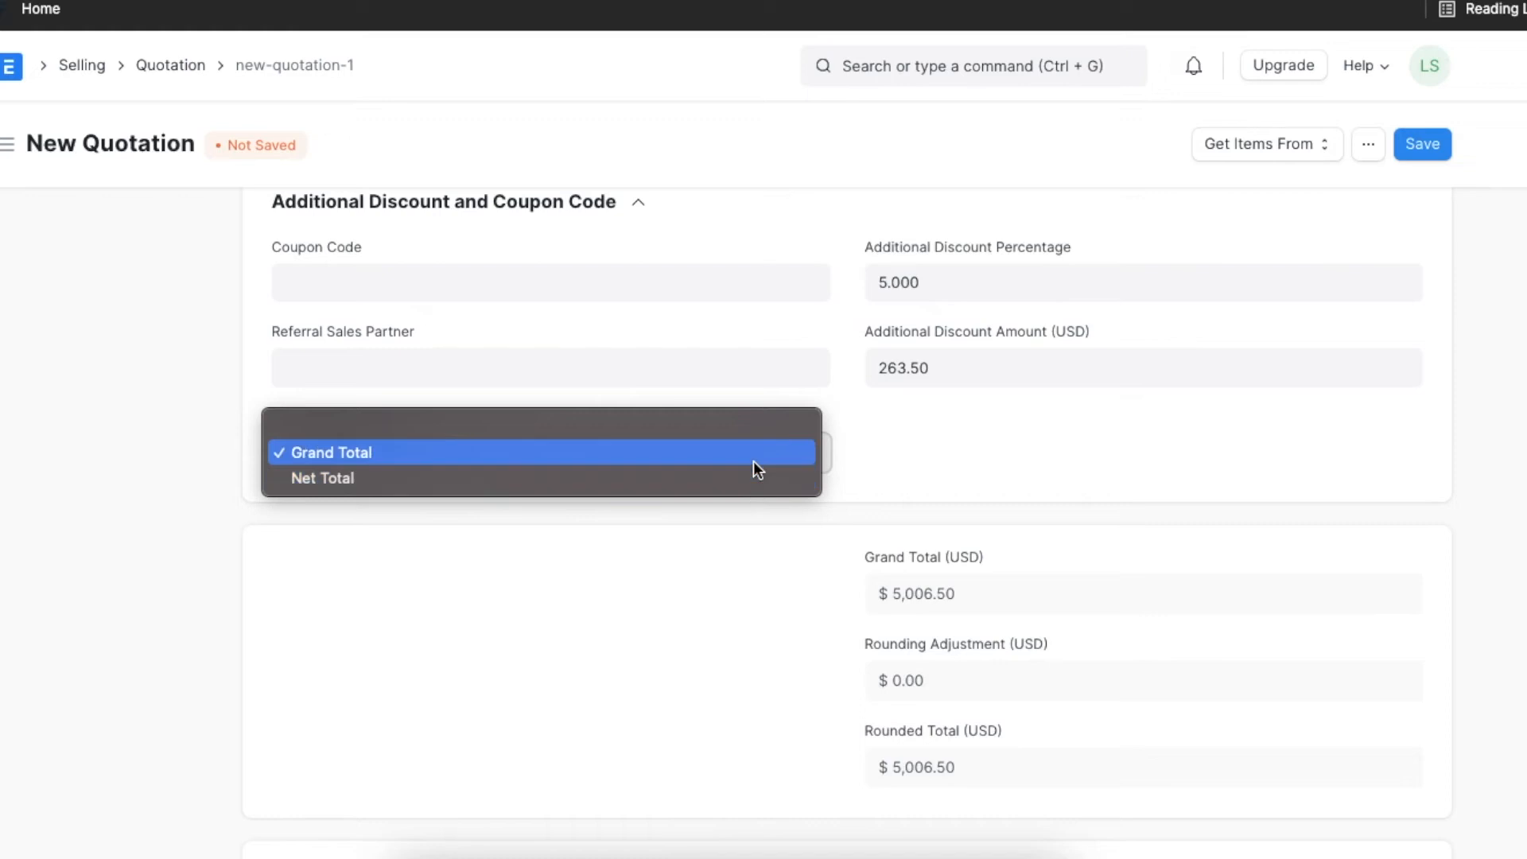
click(889, 461)
scroll(889, 460, down, 2)
scroll(889, 461, down, 6)
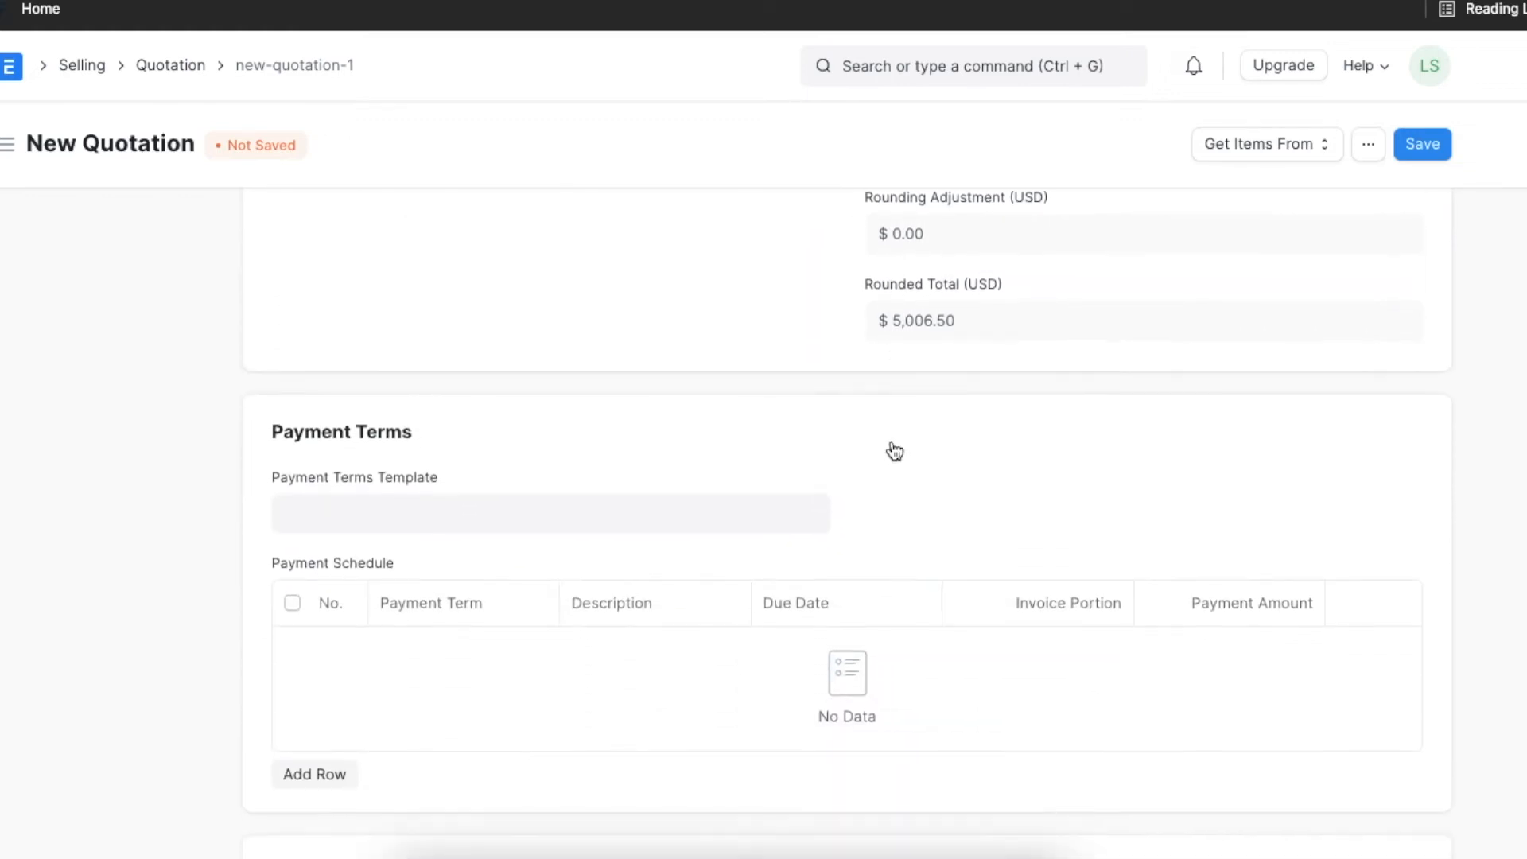
Apply the 50-50 payment terms template and describe its two schedule rows as "Before Shipment" and "After Receipt of Goods".
click(563, 369)
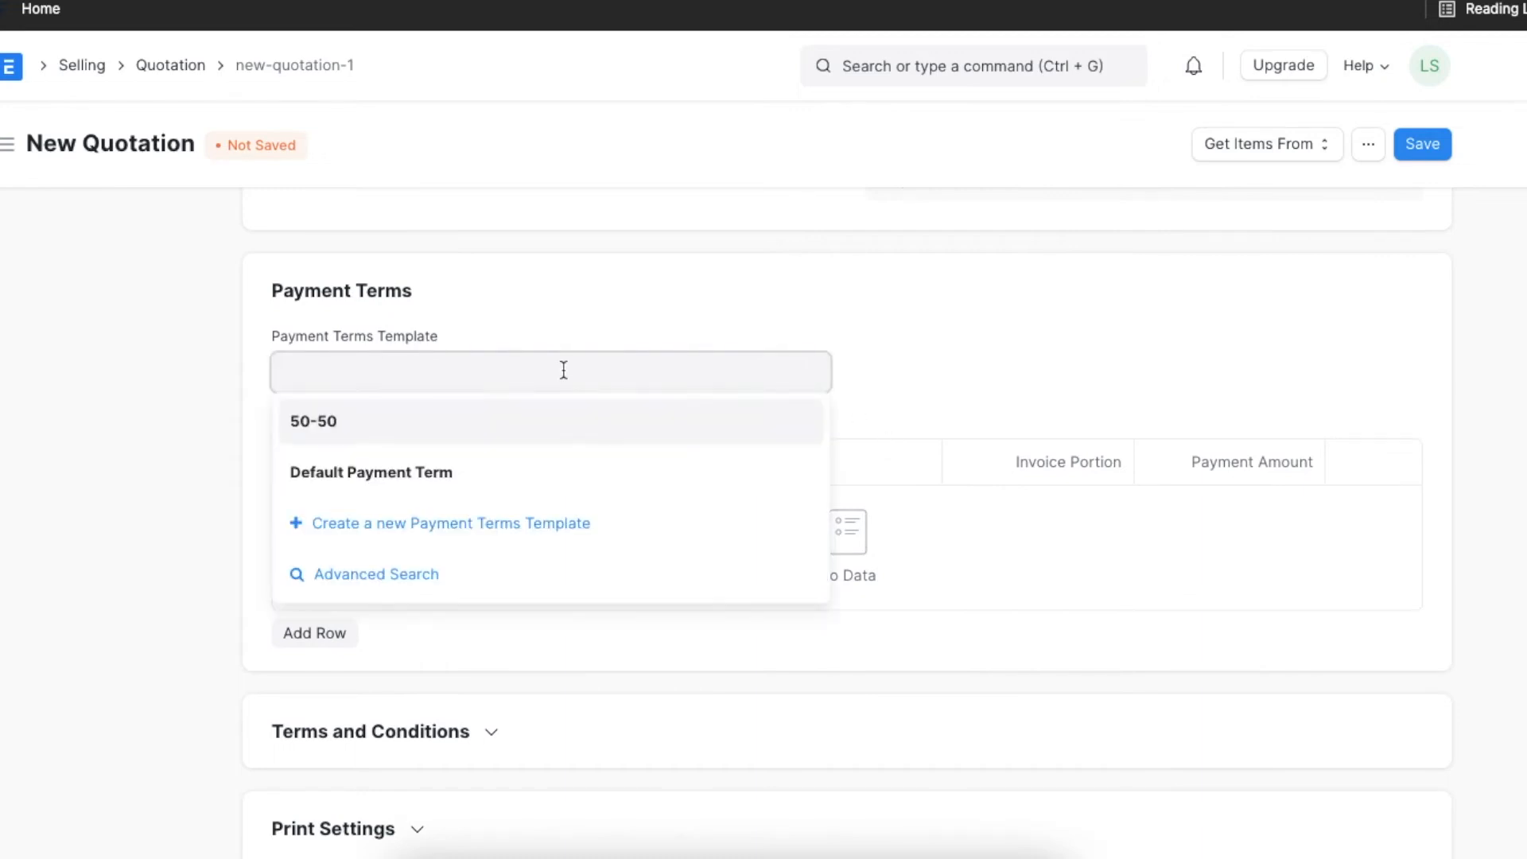
click(521, 419)
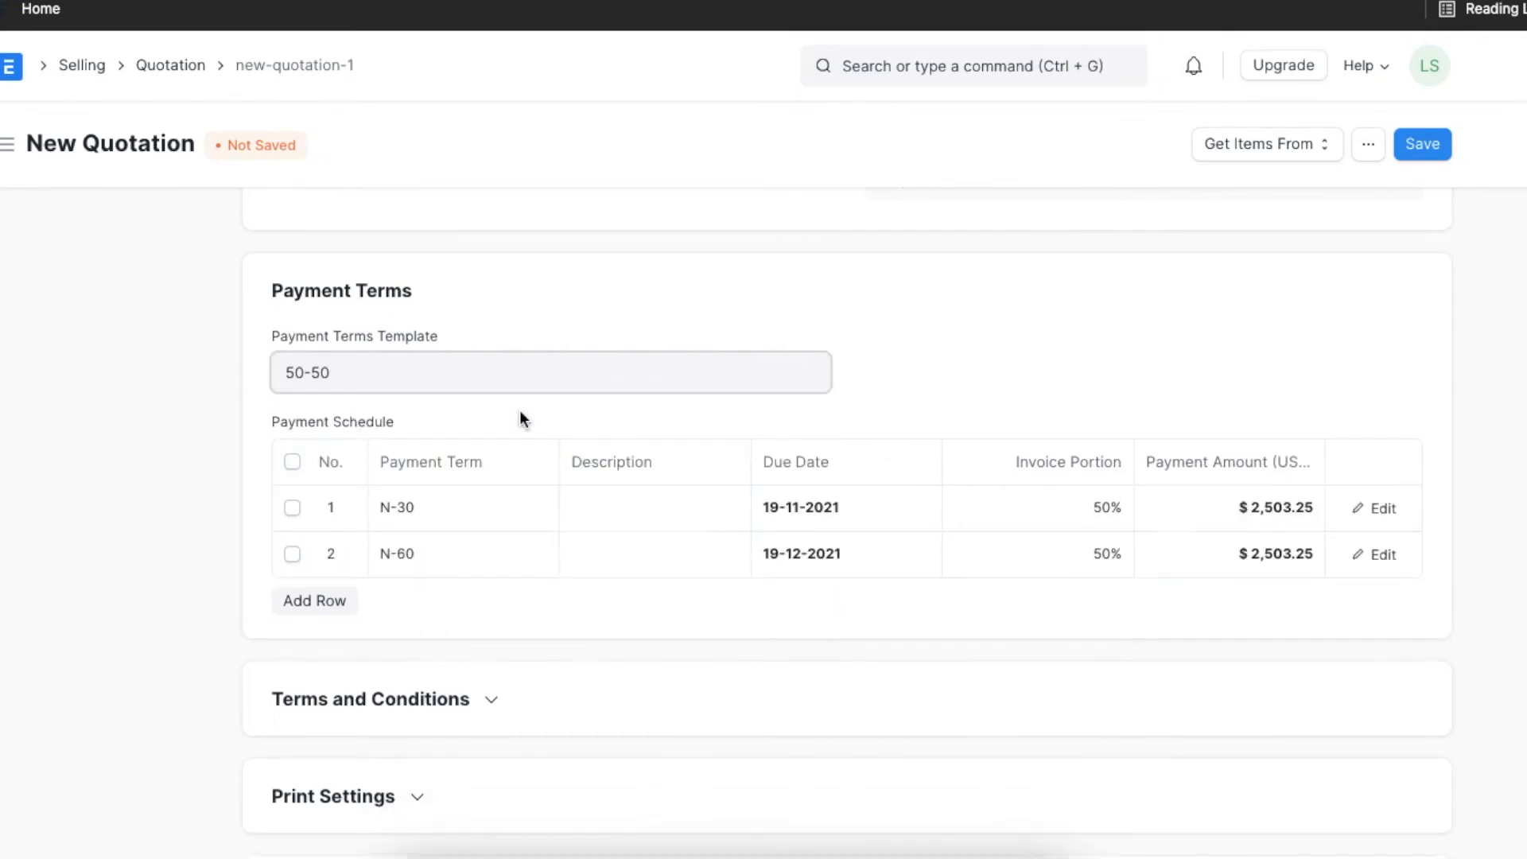
click(597, 516)
text(Be)
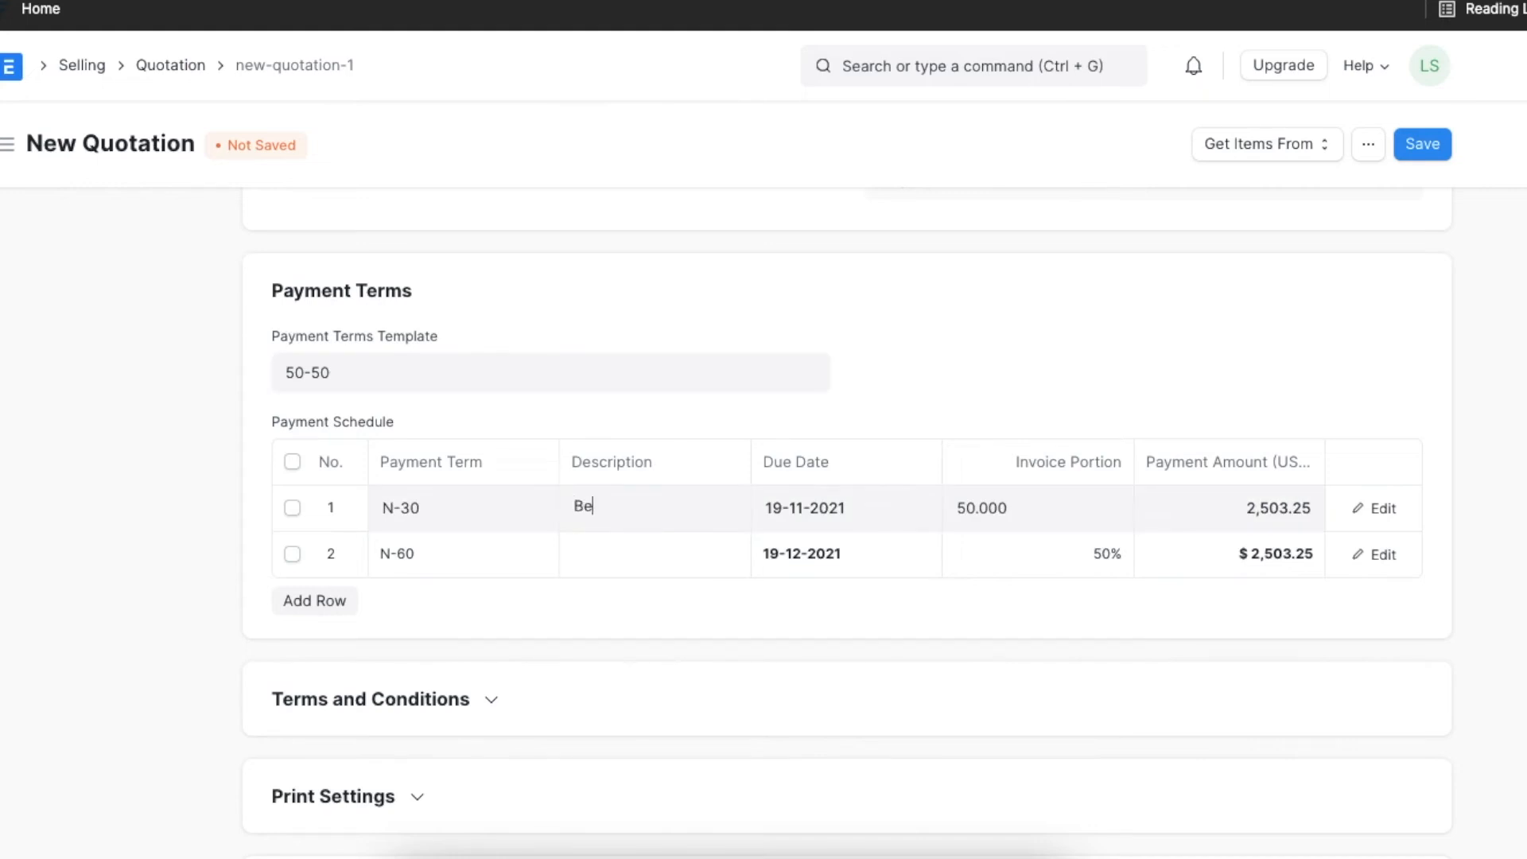
text(fore Shipment)
click(596, 565)
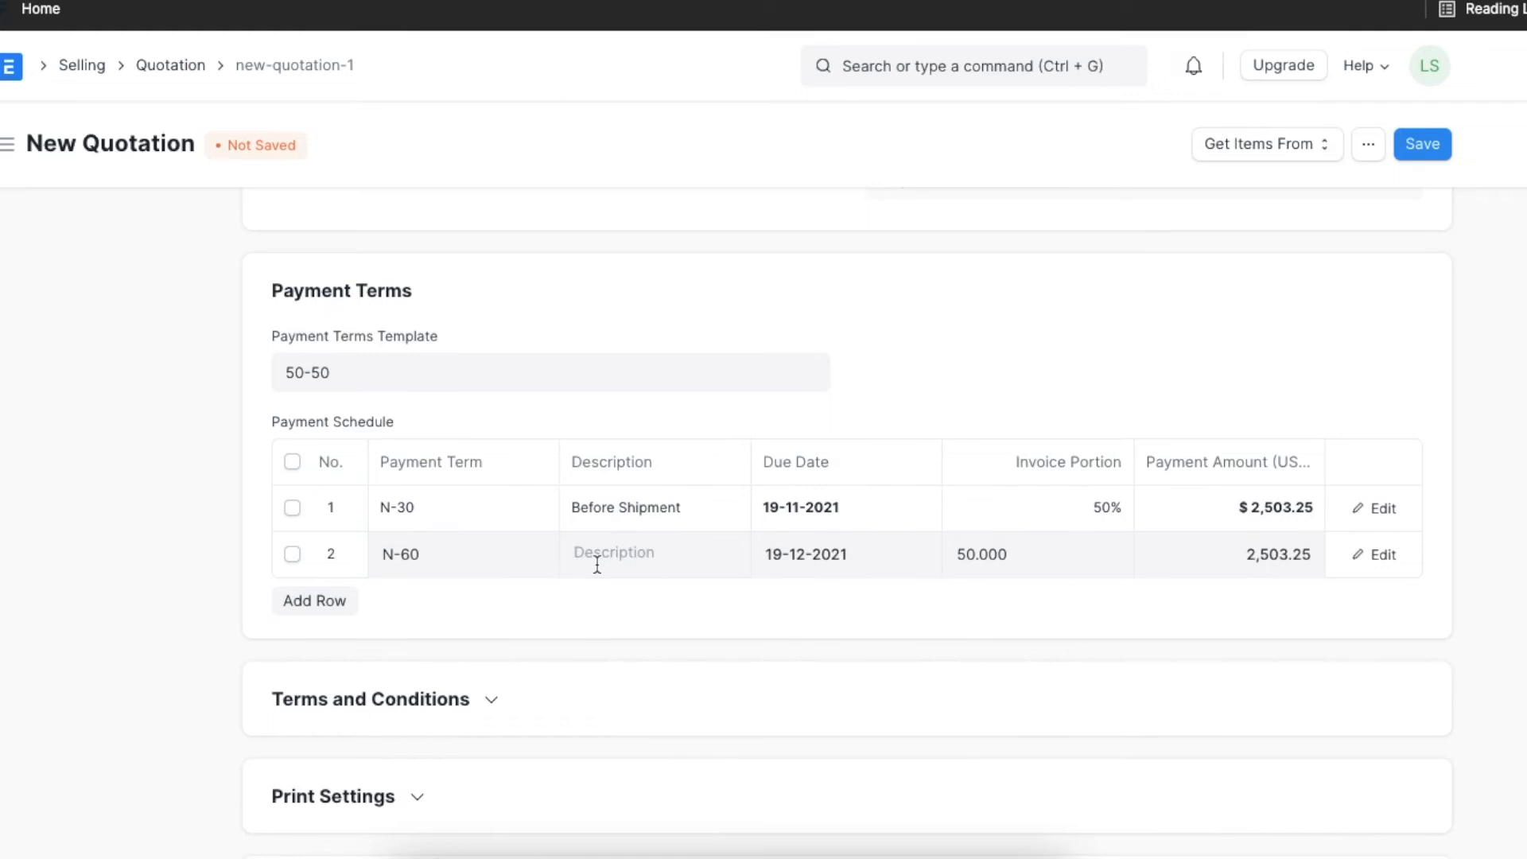
text(After Receipt of Goods)
Expand the Terms and Conditions section and enter five numbered clauses on conformity, order refusal, price amendments, installation and one-year warranty in Term Details.
scroll(764, 616, down, 2)
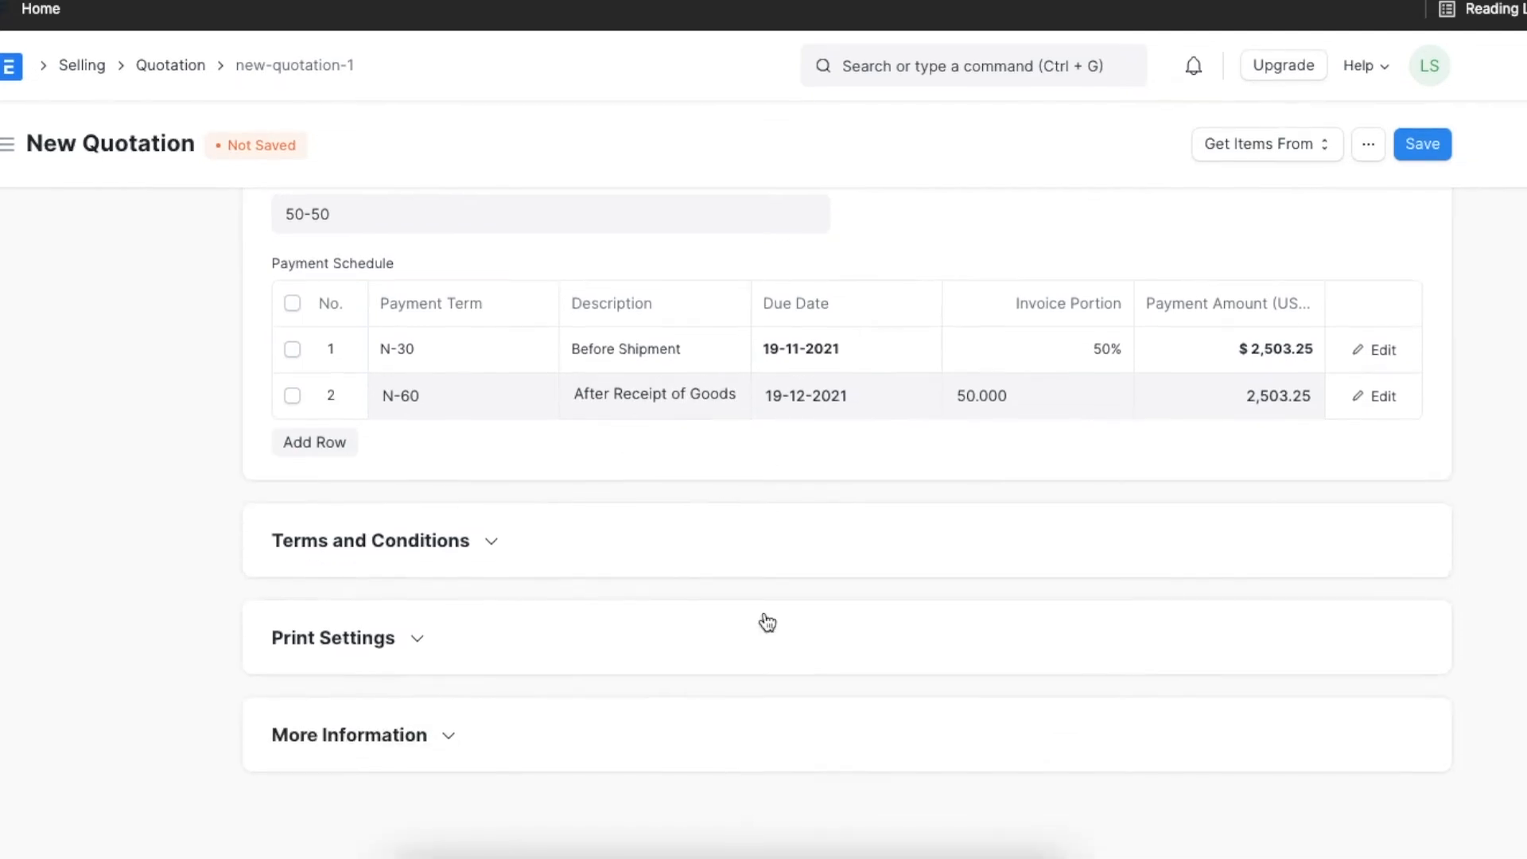
click(493, 540)
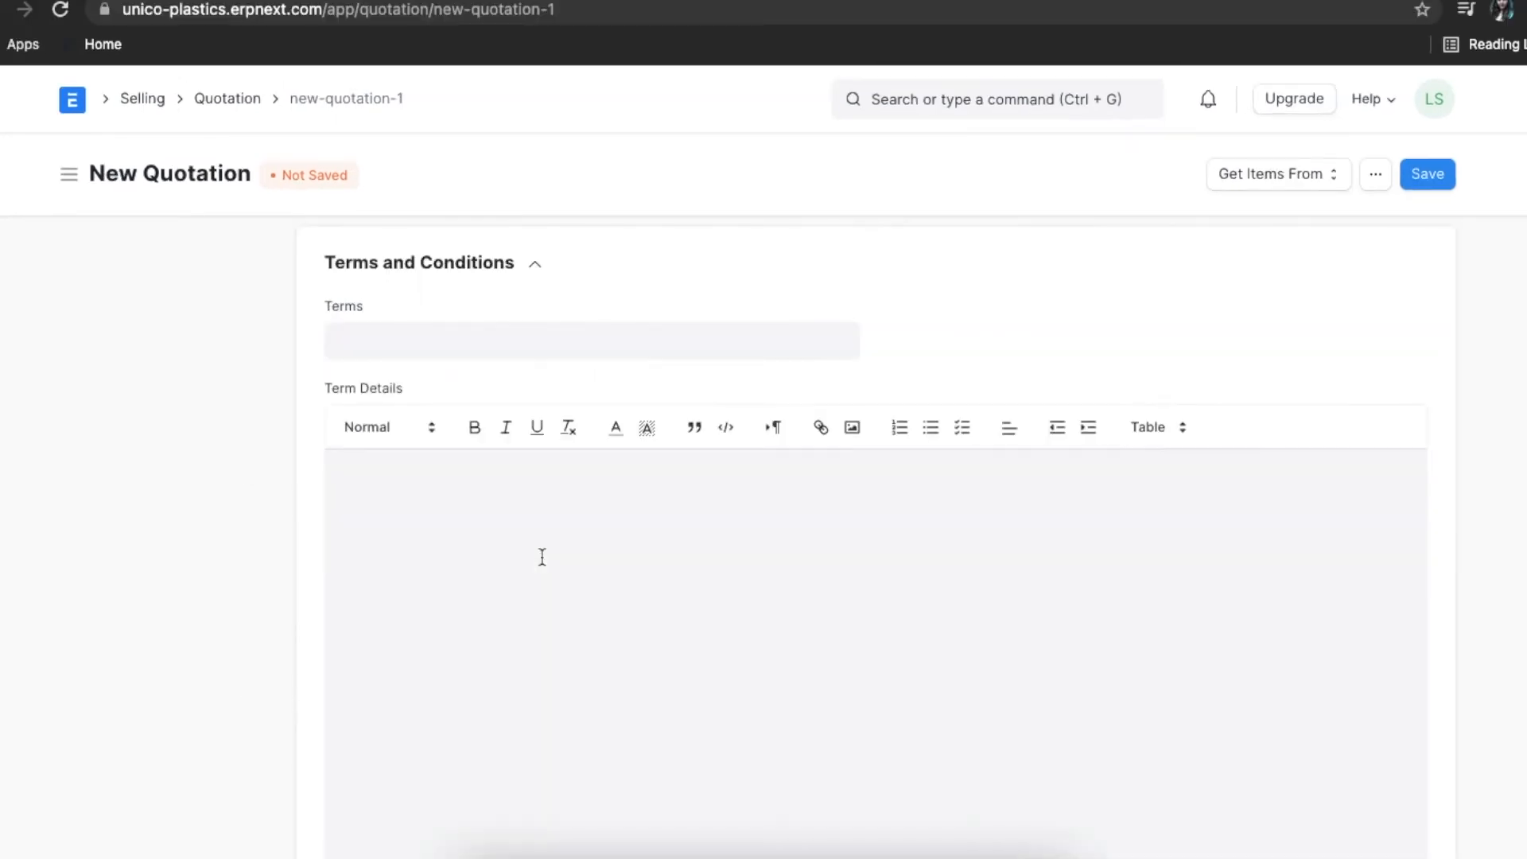
scroll(542, 558, down, 1)
scroll(541, 558, up, 1)
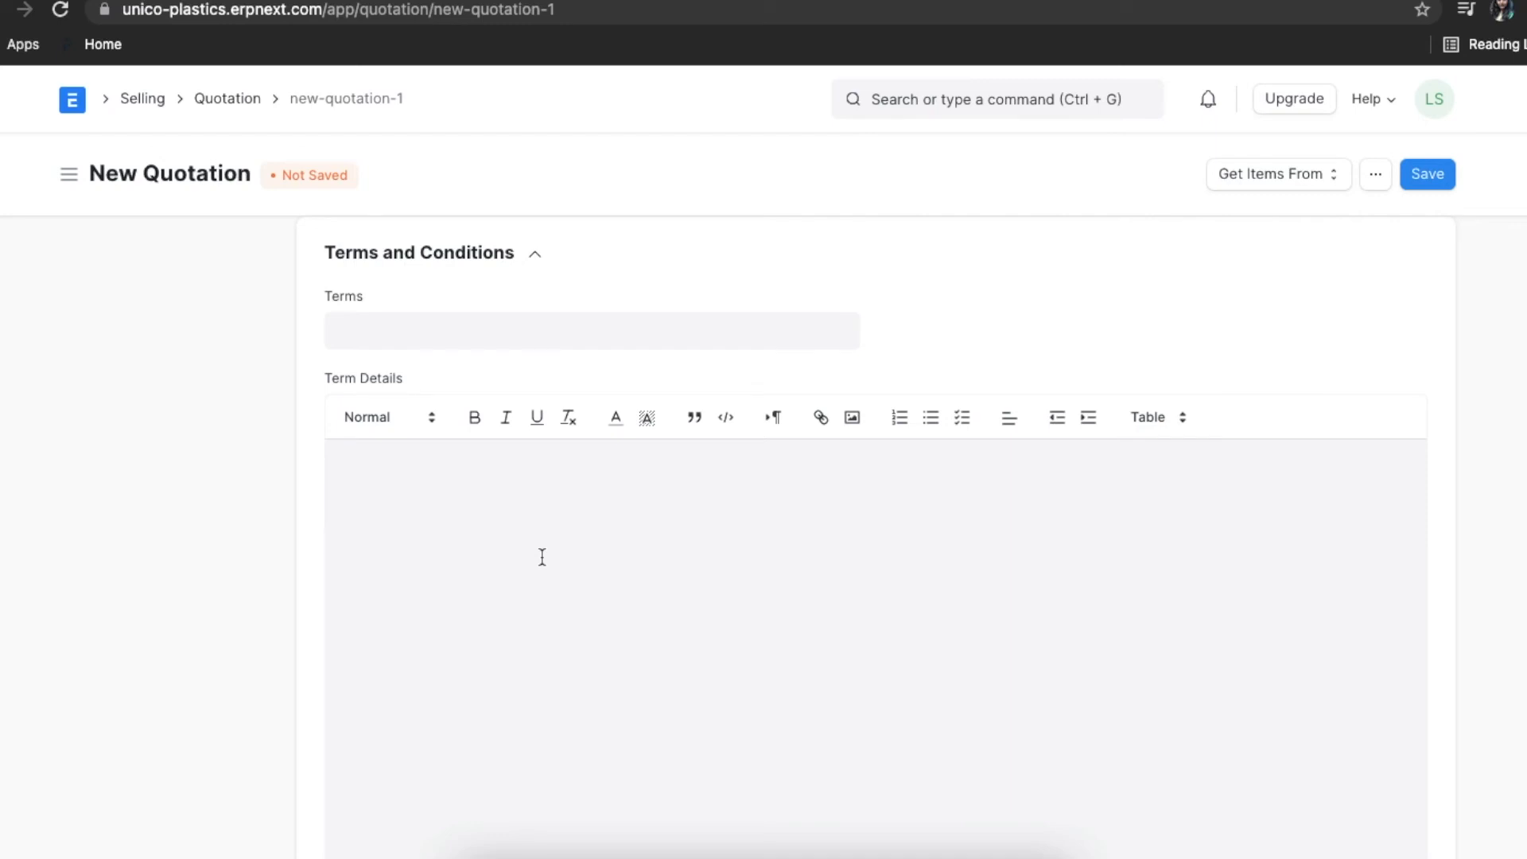
text(Terms and Conditions:  1. Products shall conform as to quantity and description as stated in the Quotation and in the Order and shall be sound materials and workmanship 2. The company reserves the right to refuse the order in certain circumstances. 3. If there is any error or omission in the Quotation, the Company reserves the right to amend the Quotation price. This clause applies even if it has been accepted by the Customer. In this case the Company will emits a new updated Quotation. 4. Installation could be included in the final Quotation price or alternatively installation costs are displayed separately in details and clearly identifiable. 5. Warranty solely refers to products manufactured and provided by the company. Duration is set to 1 (one) year that begins from the products consignment.)
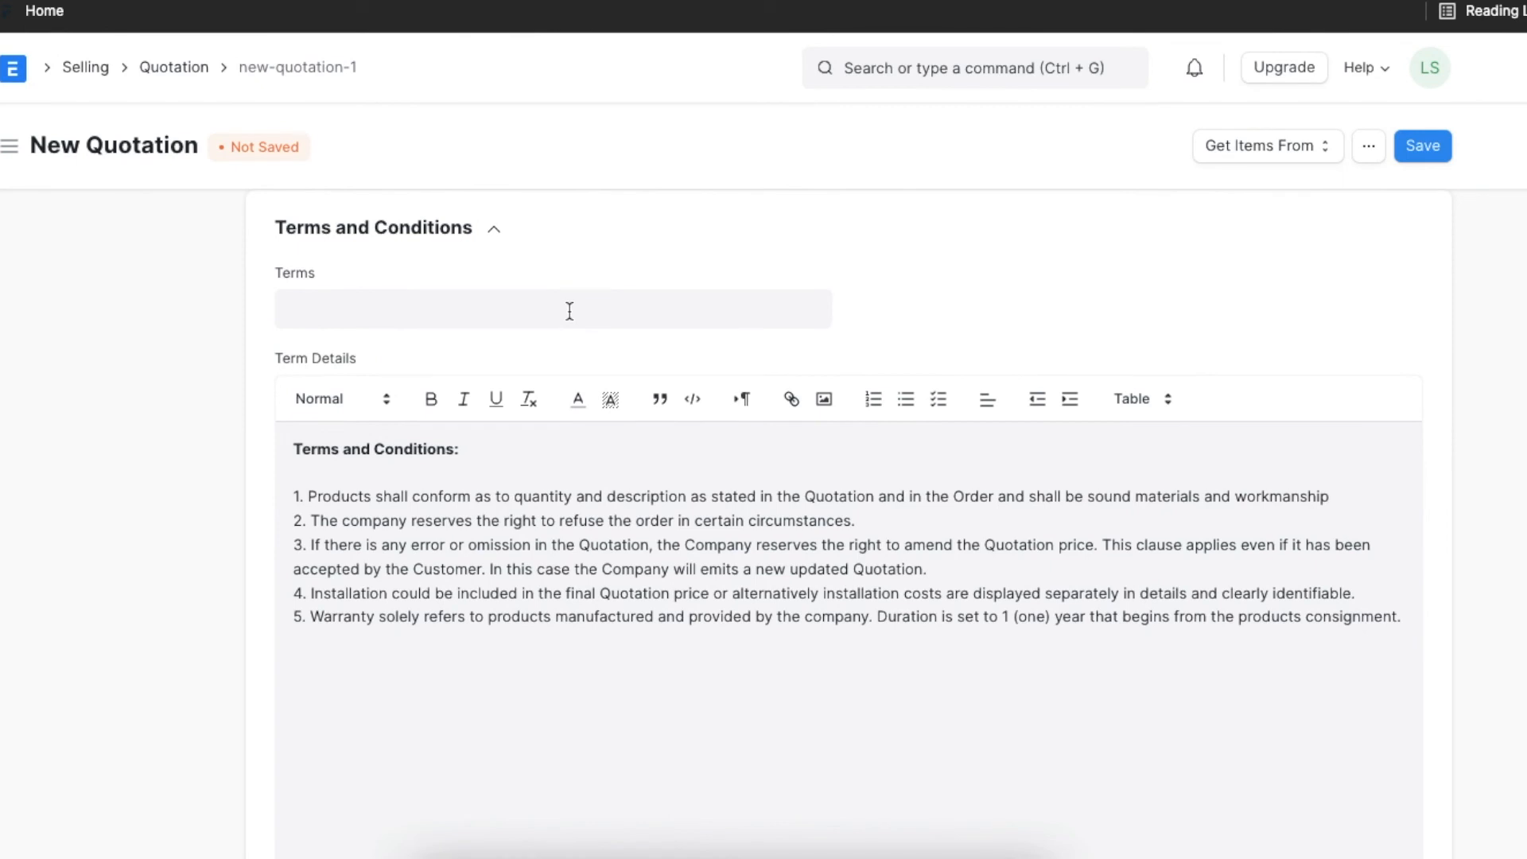
Set the quotation's terms to the Contract Terms and Conditions template and review the clauses in Term Details.
click(569, 311)
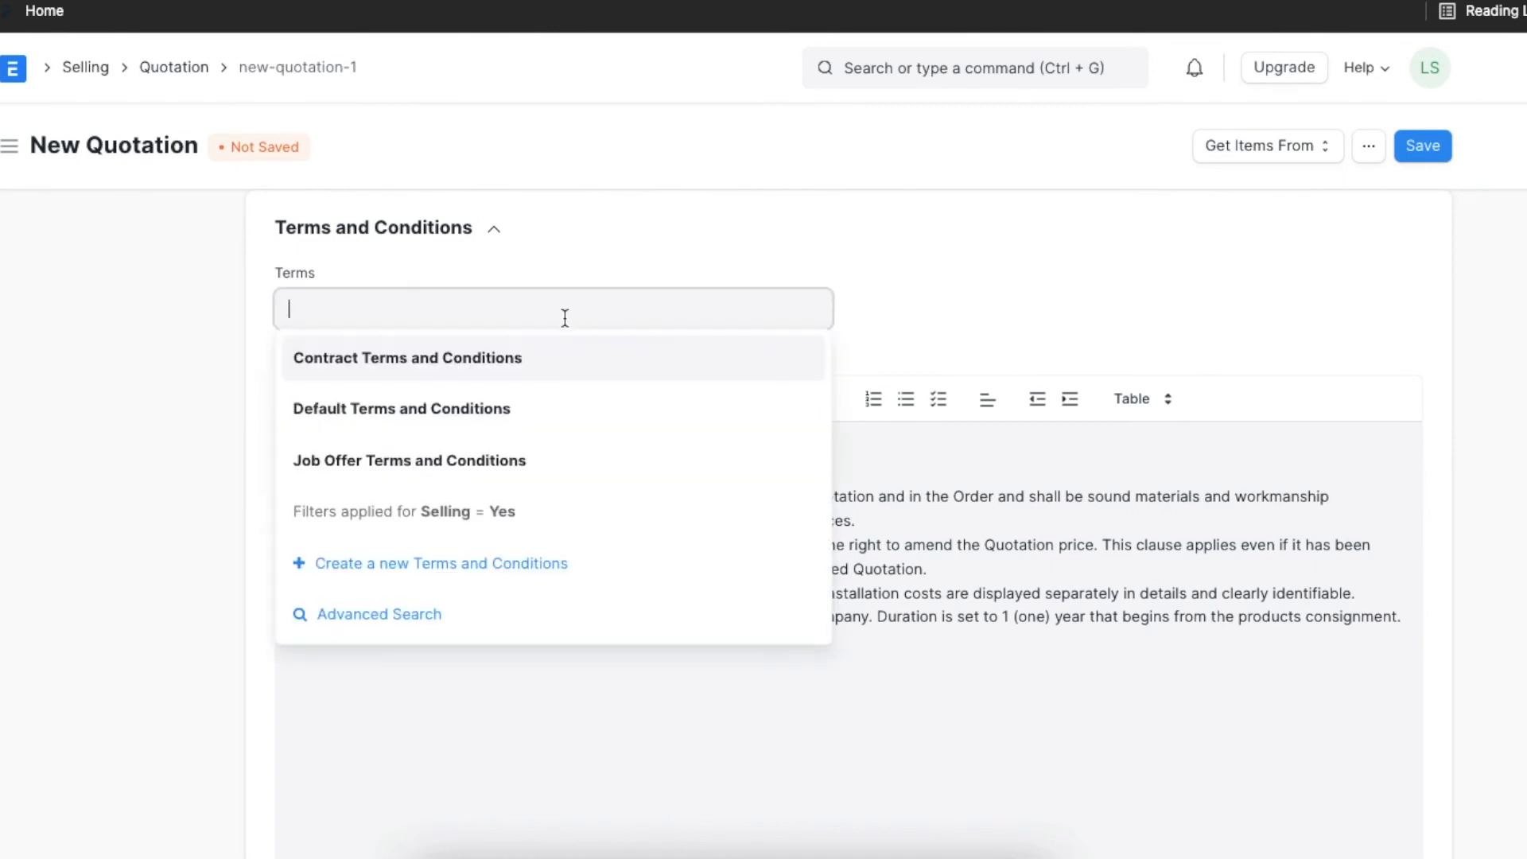
click(547, 356)
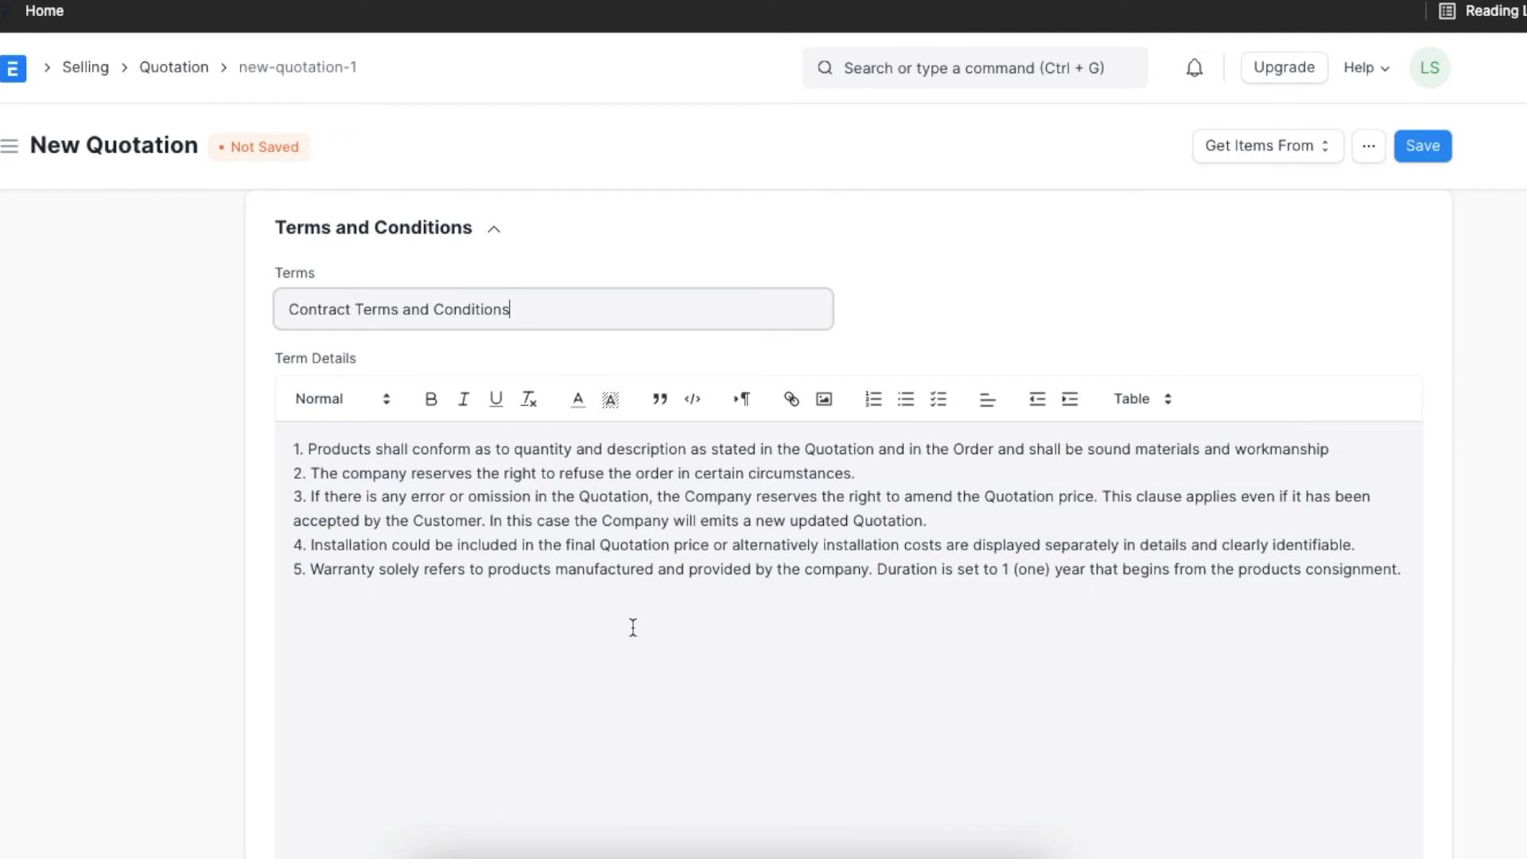
scroll(633, 627, down, 1)
scroll(633, 627, up, 2)
scroll(633, 627, down, 3)
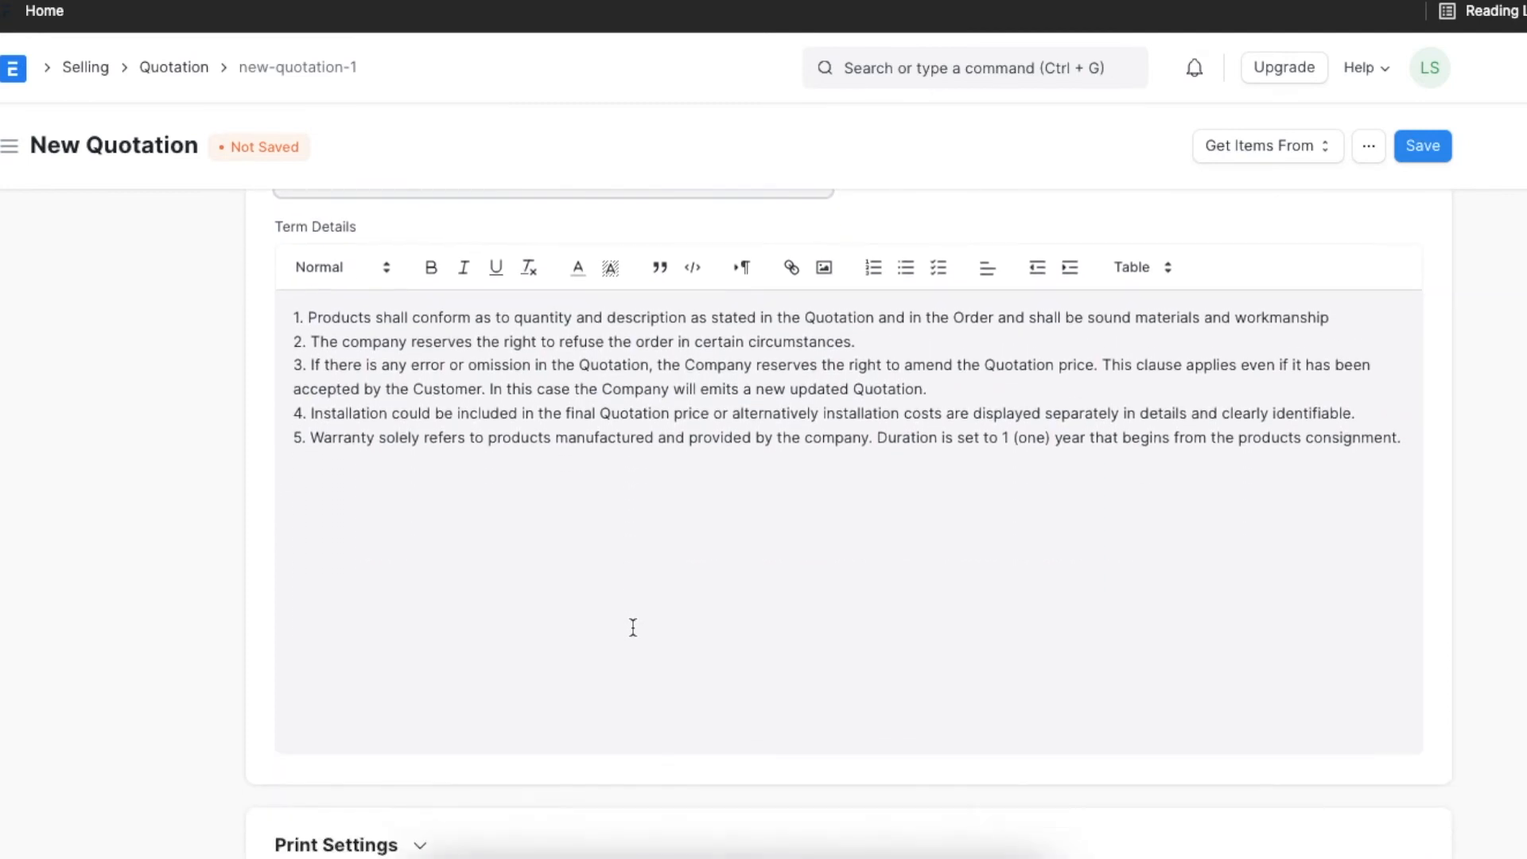
scroll(634, 628, up, 3)
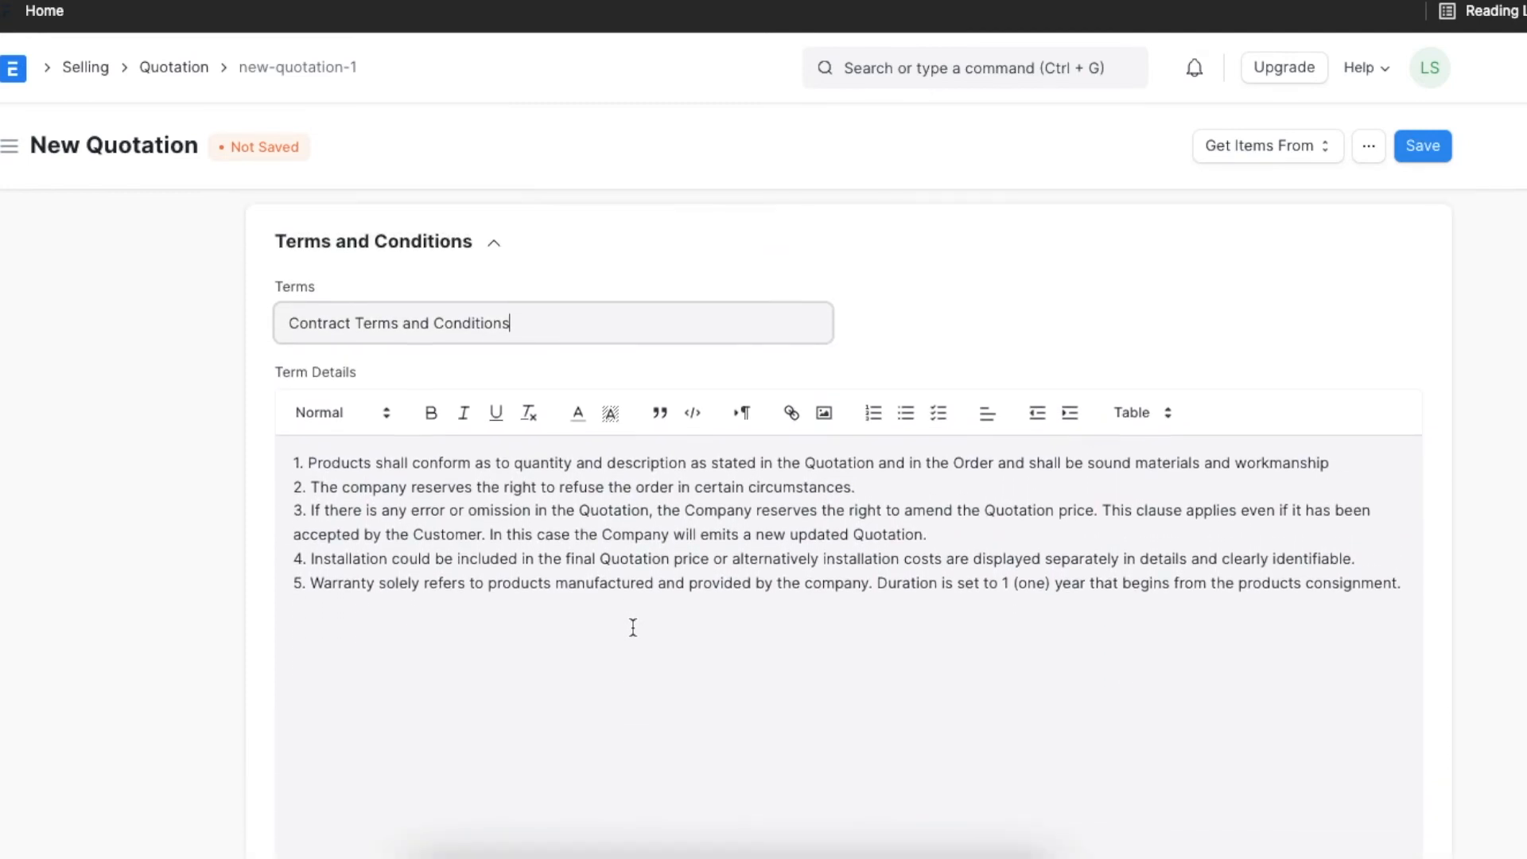
scroll(633, 627, up, 1)
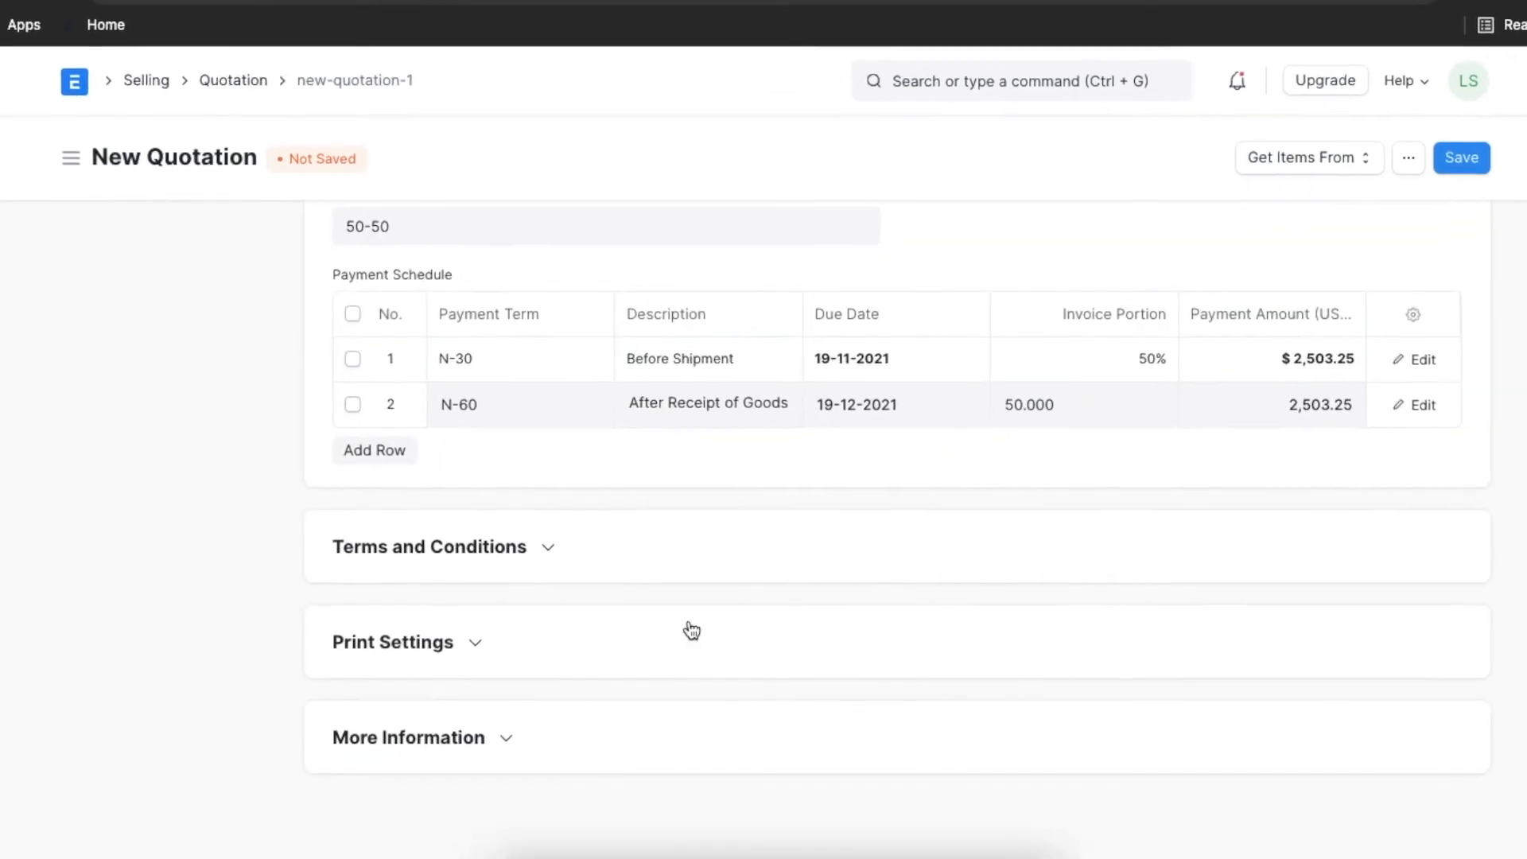
Expand the Print Settings section and set both the letter head and the print heading to Default.
click(490, 642)
scroll(800, 628, down, 3)
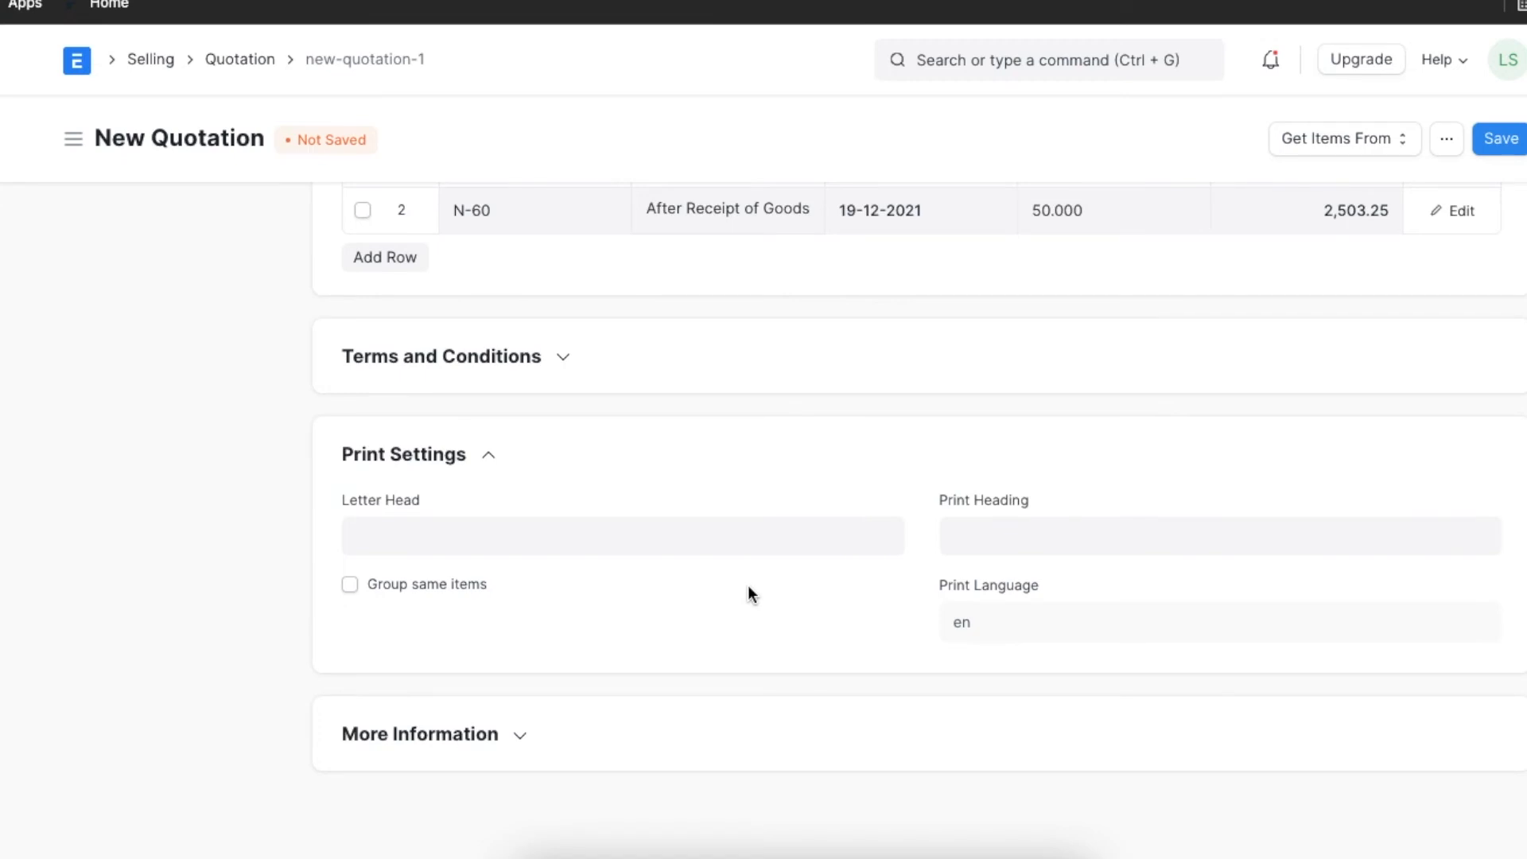
click(746, 548)
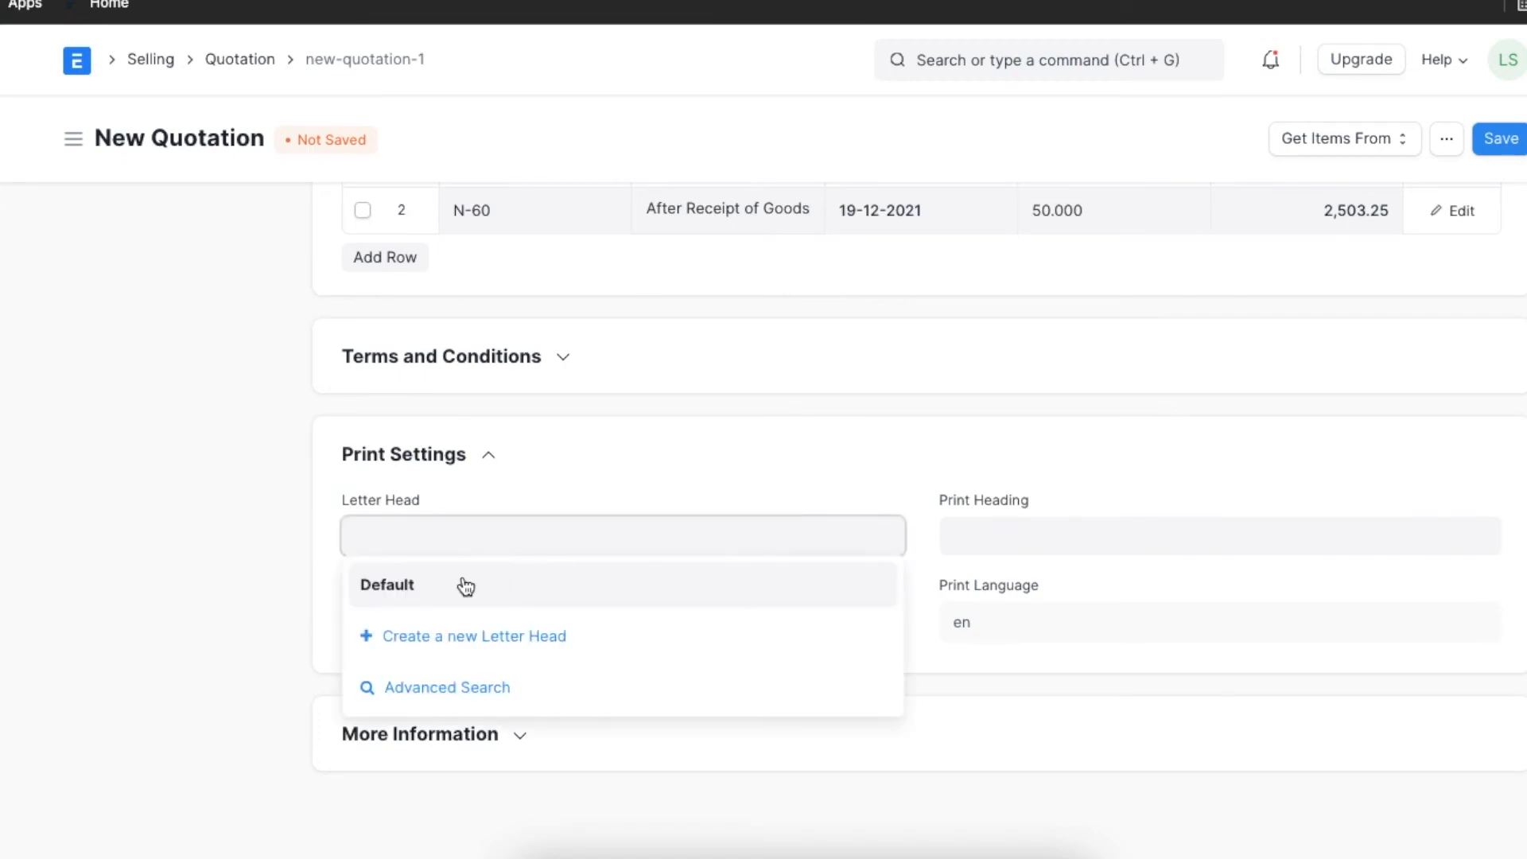
click(461, 579)
click(978, 547)
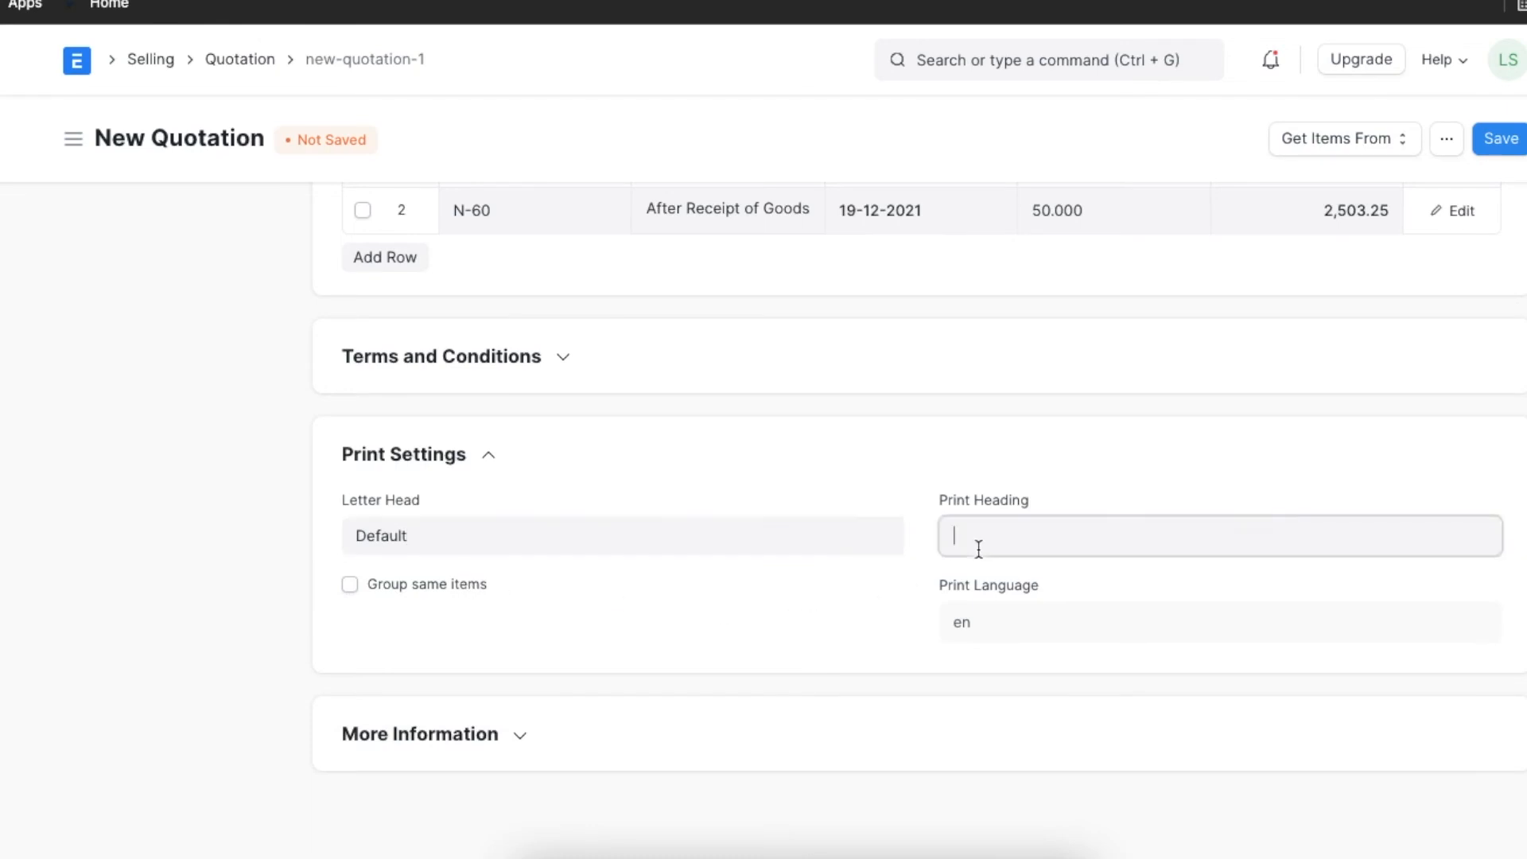
click(1008, 689)
click(1014, 627)
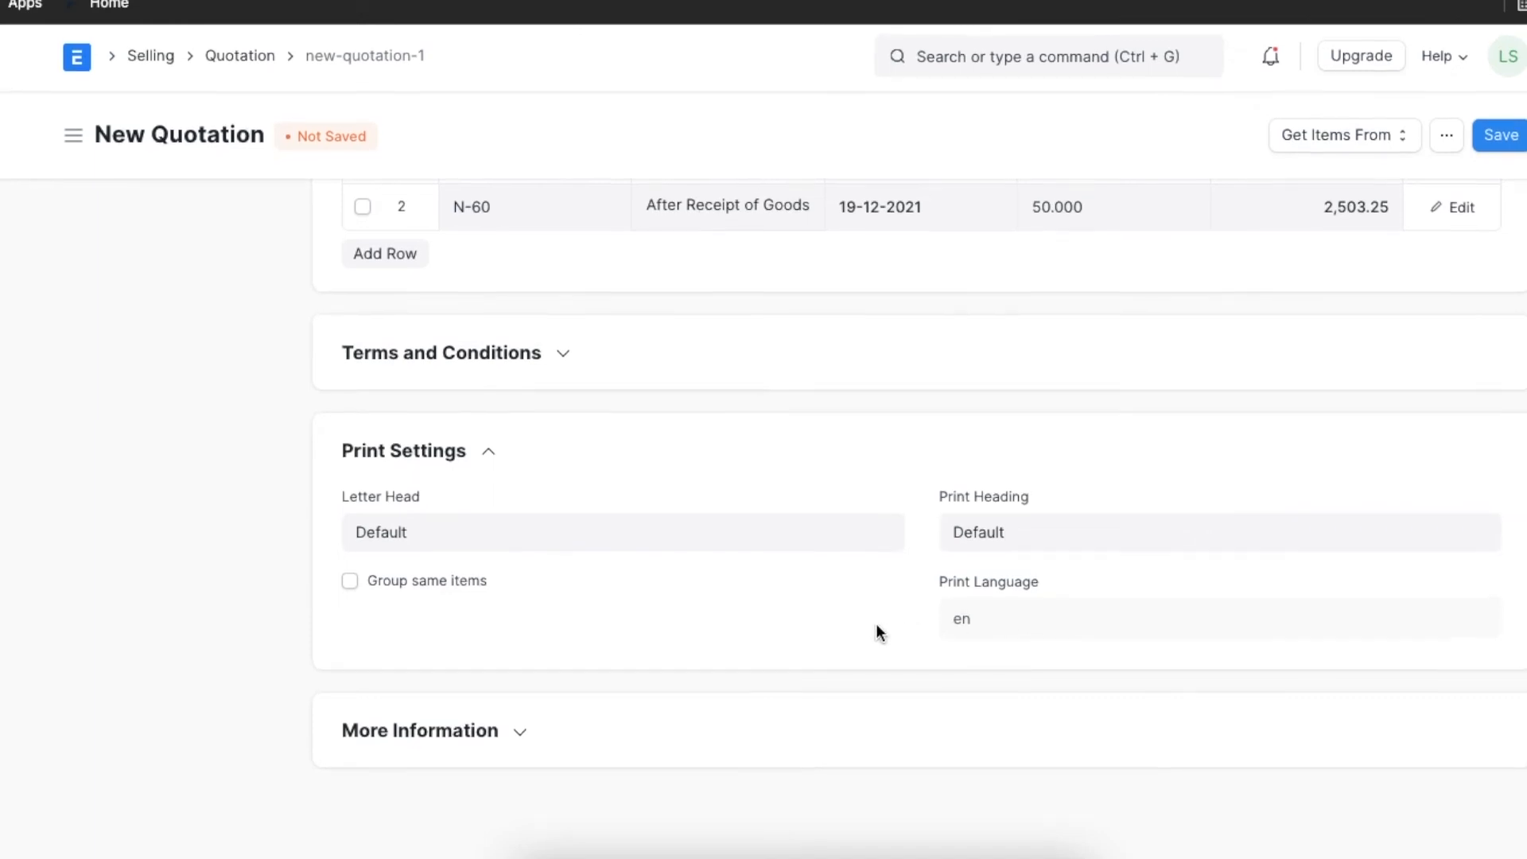
Expand the More Information section and examine the quotation's Campaign and Source fields.
click(522, 739)
scroll(732, 723, down, 3)
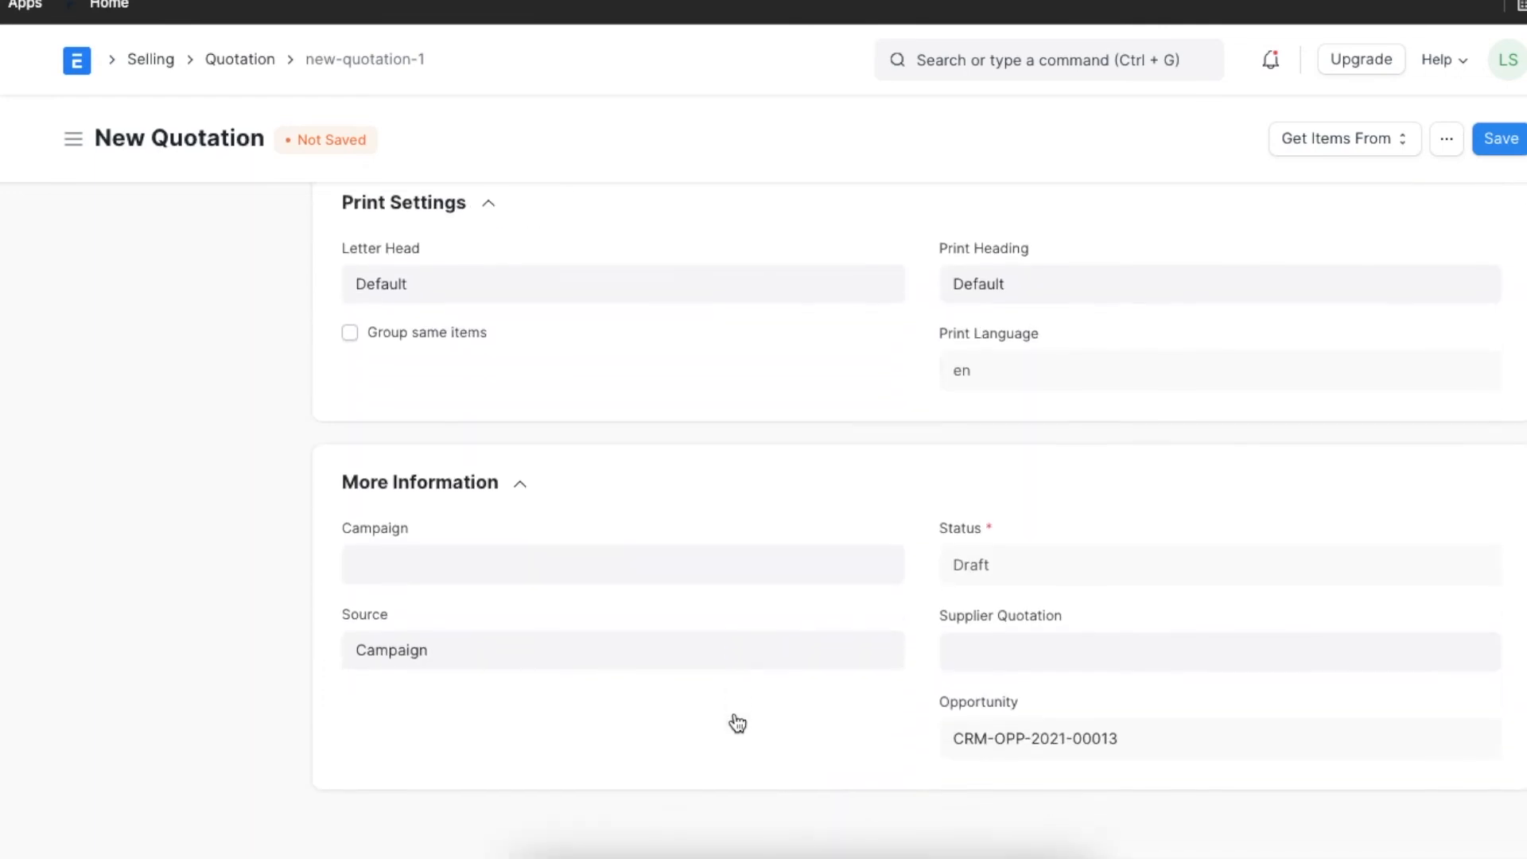
click(705, 566)
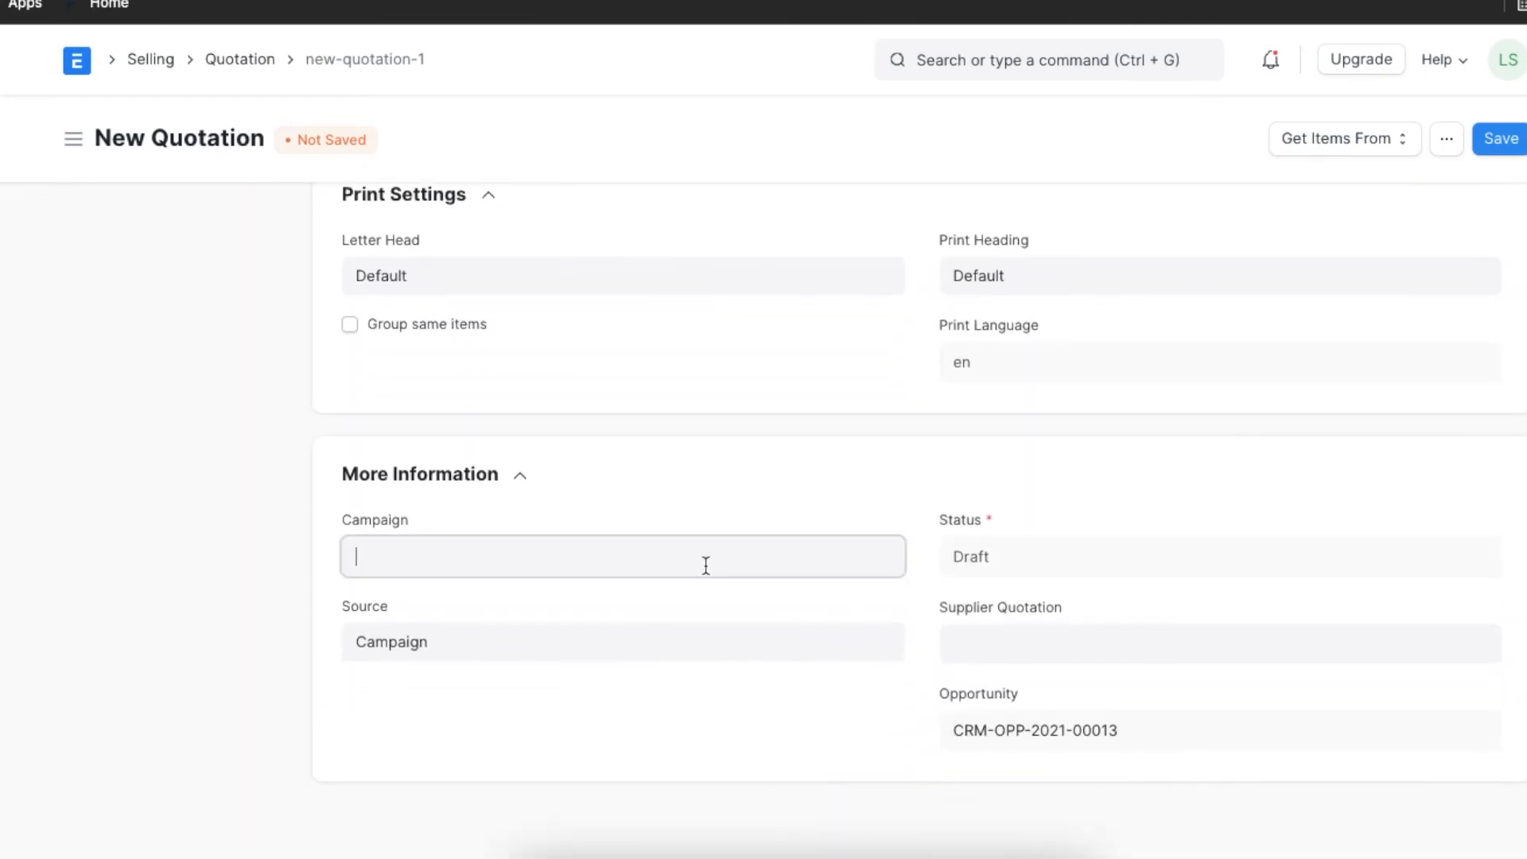
click(632, 659)
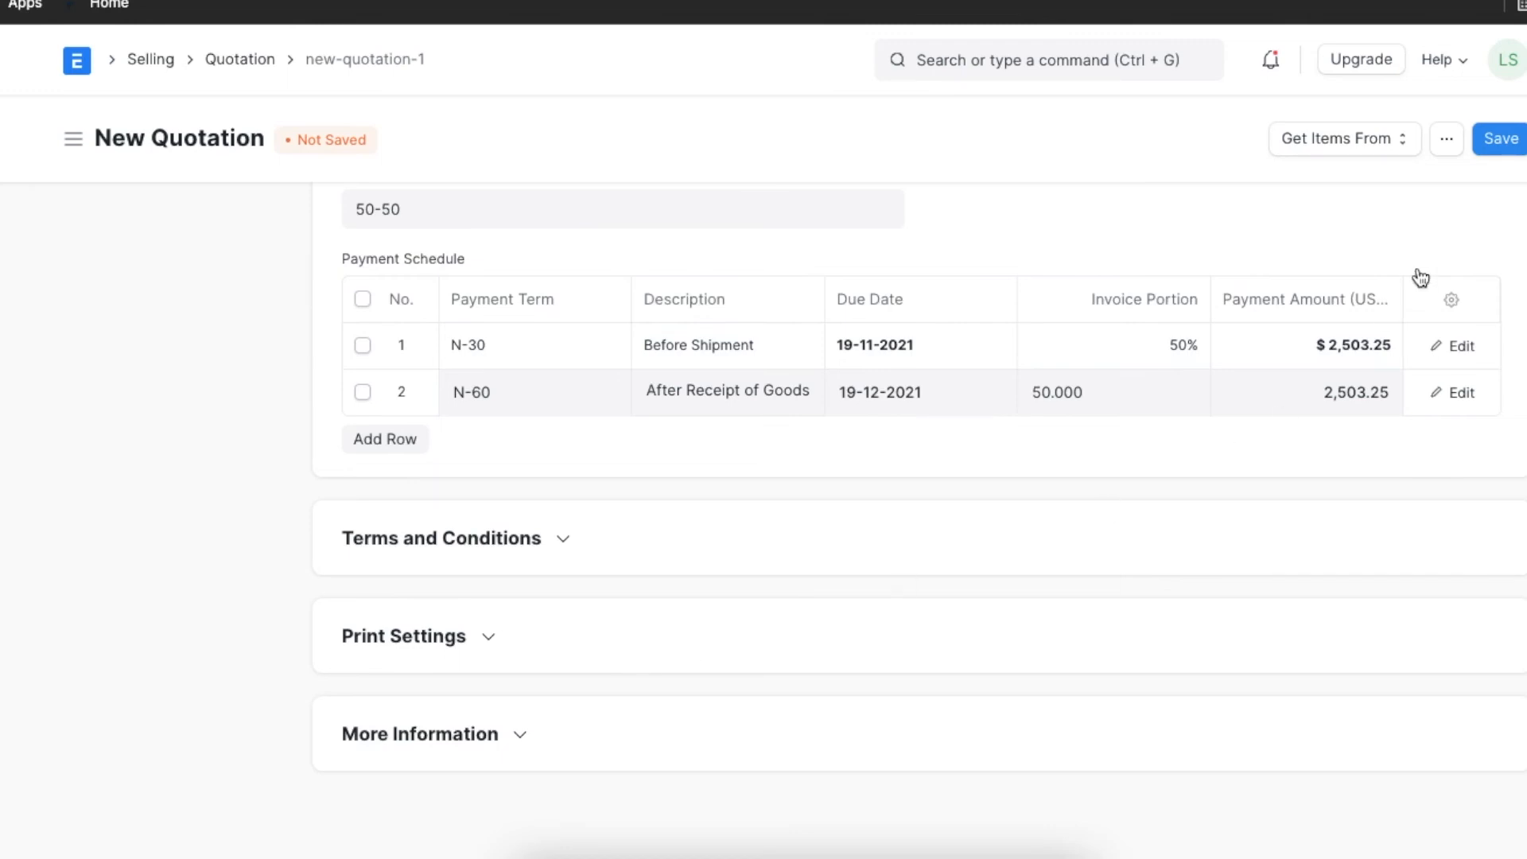
Save the quotation and submit it, confirming the submission.
click(1507, 140)
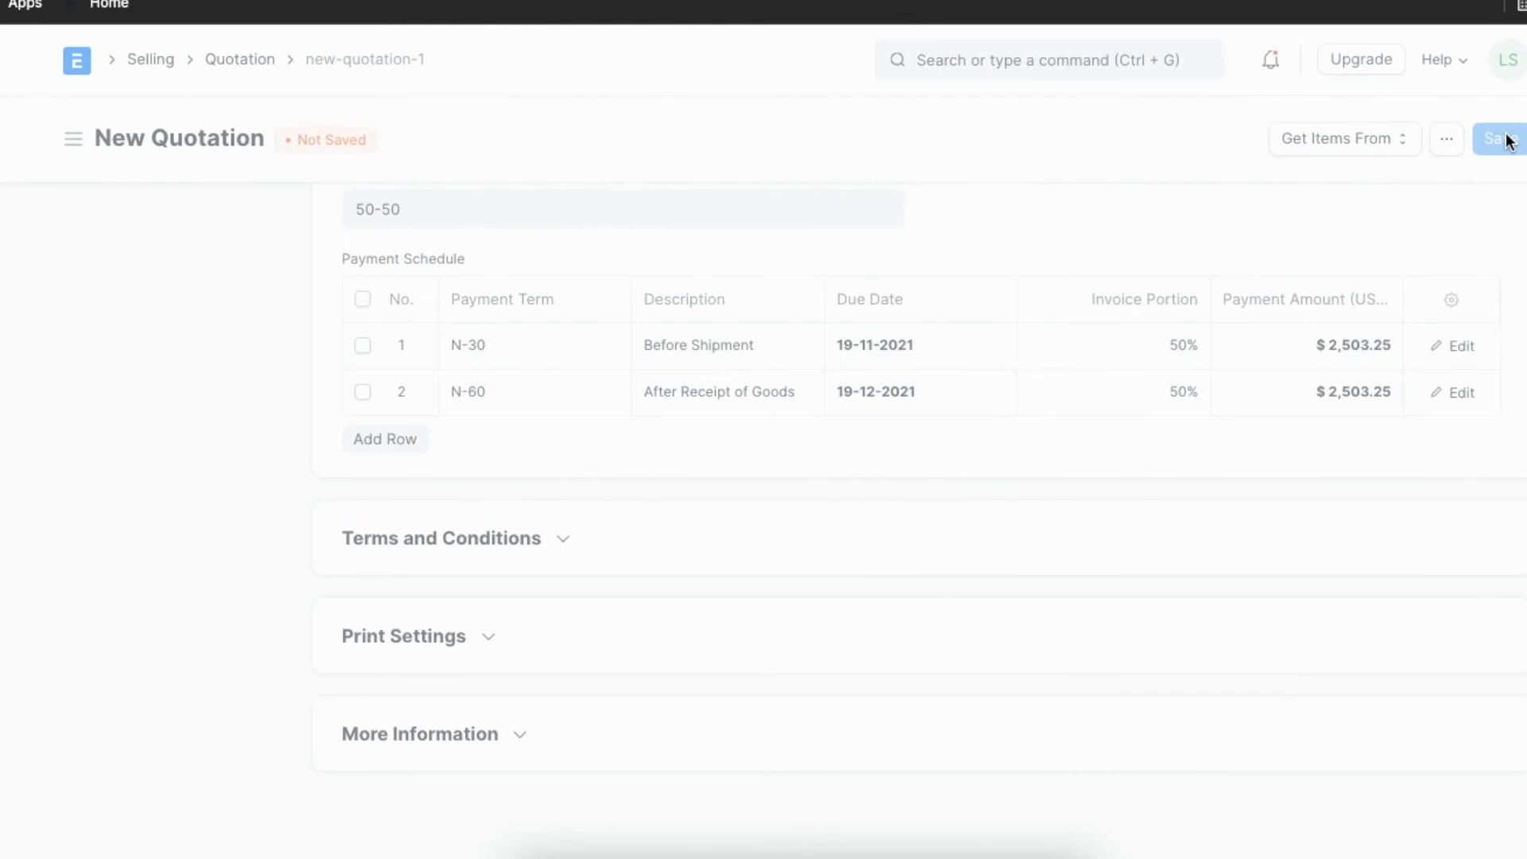
scroll(1220, 378, up, 15)
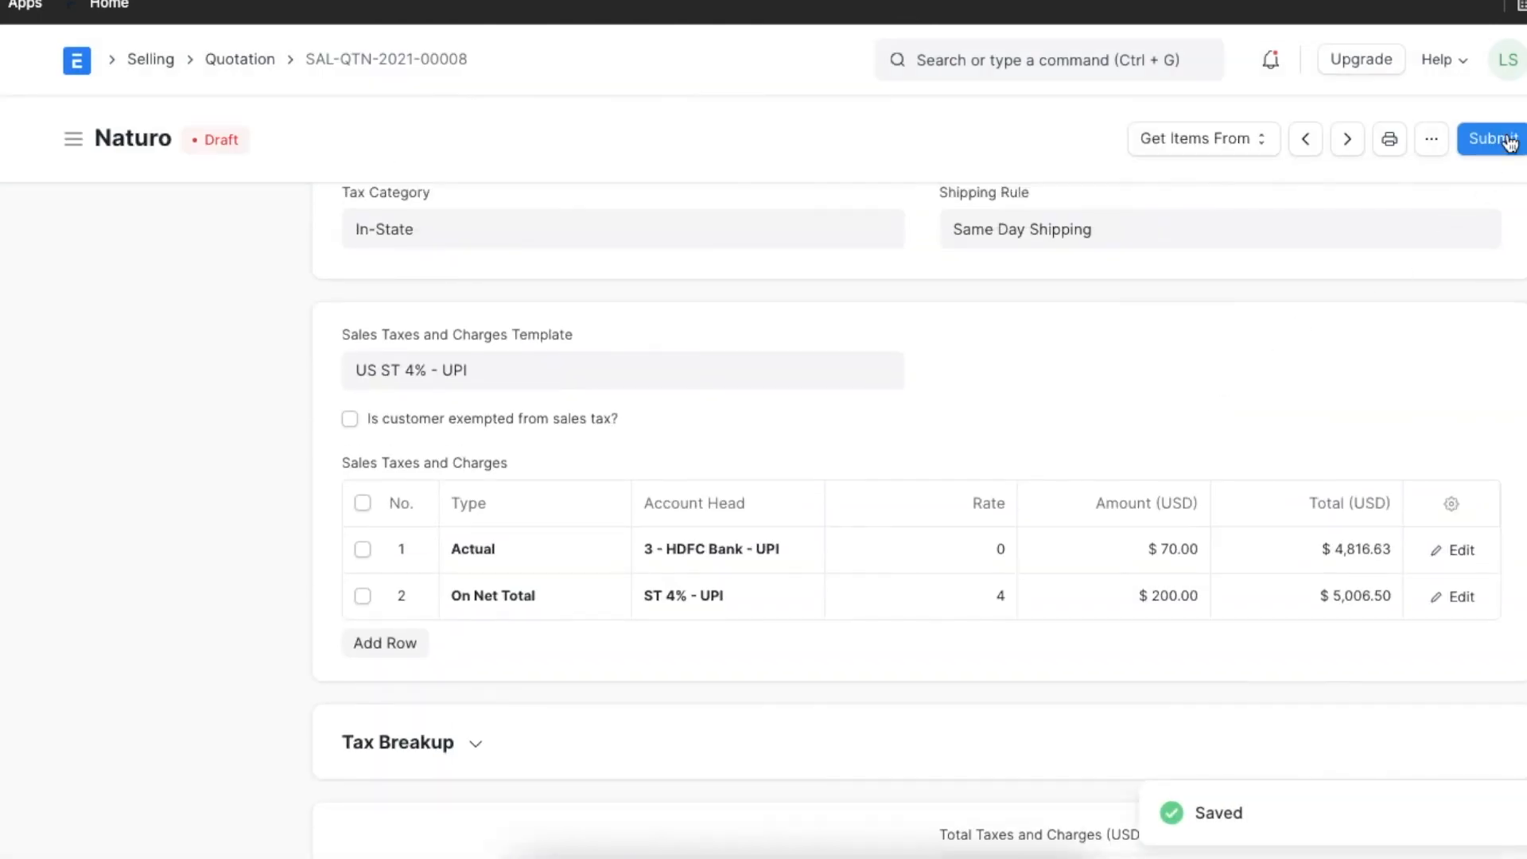
click(1507, 144)
click(1086, 237)
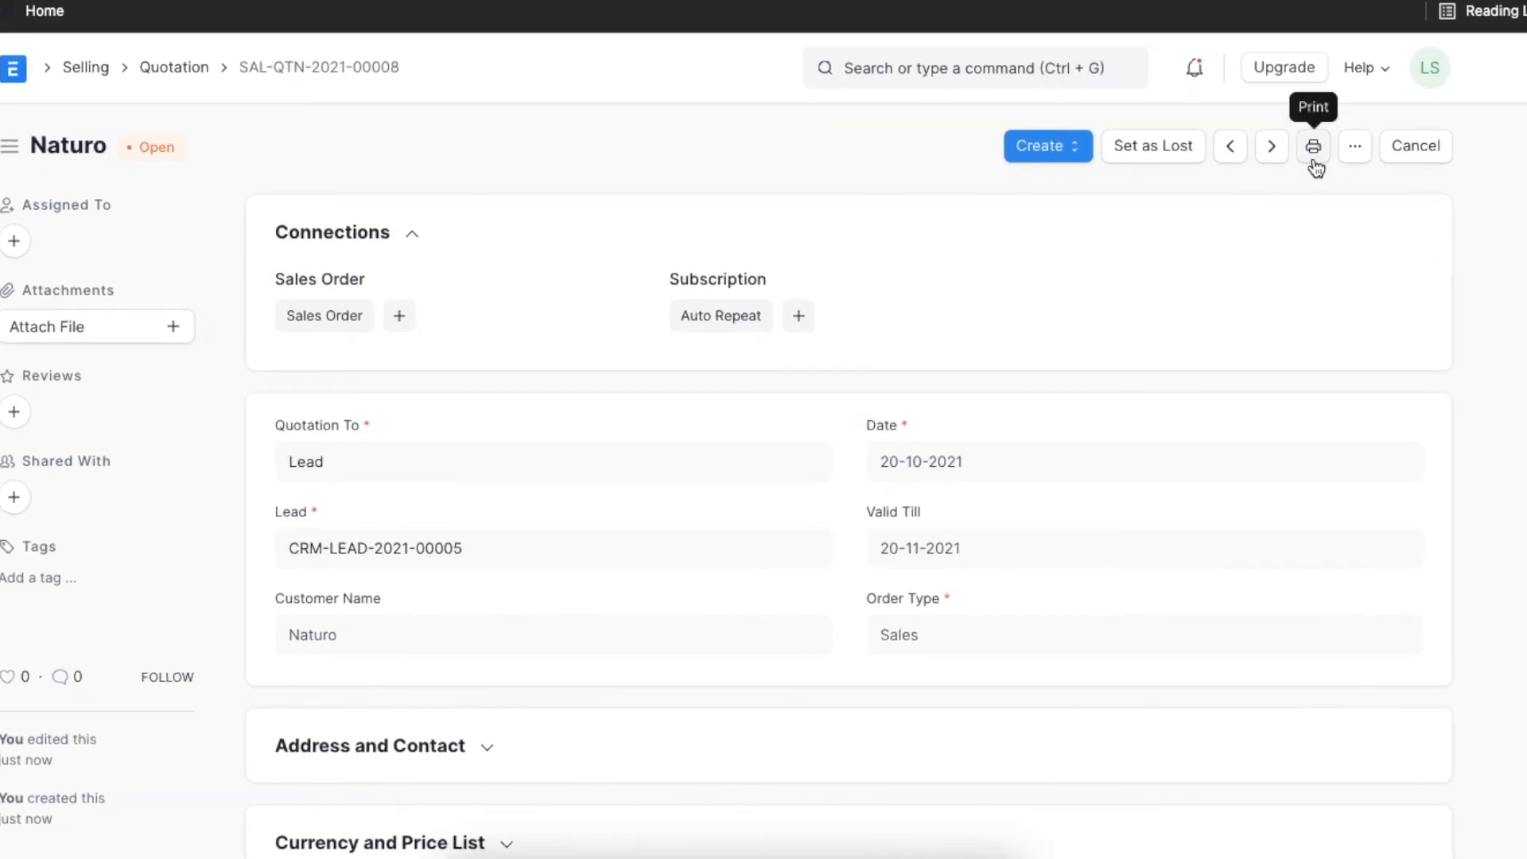
Start a new email from the submitted quotation and enter "PFA" in the message.
scroll(1010, 327, down, 20)
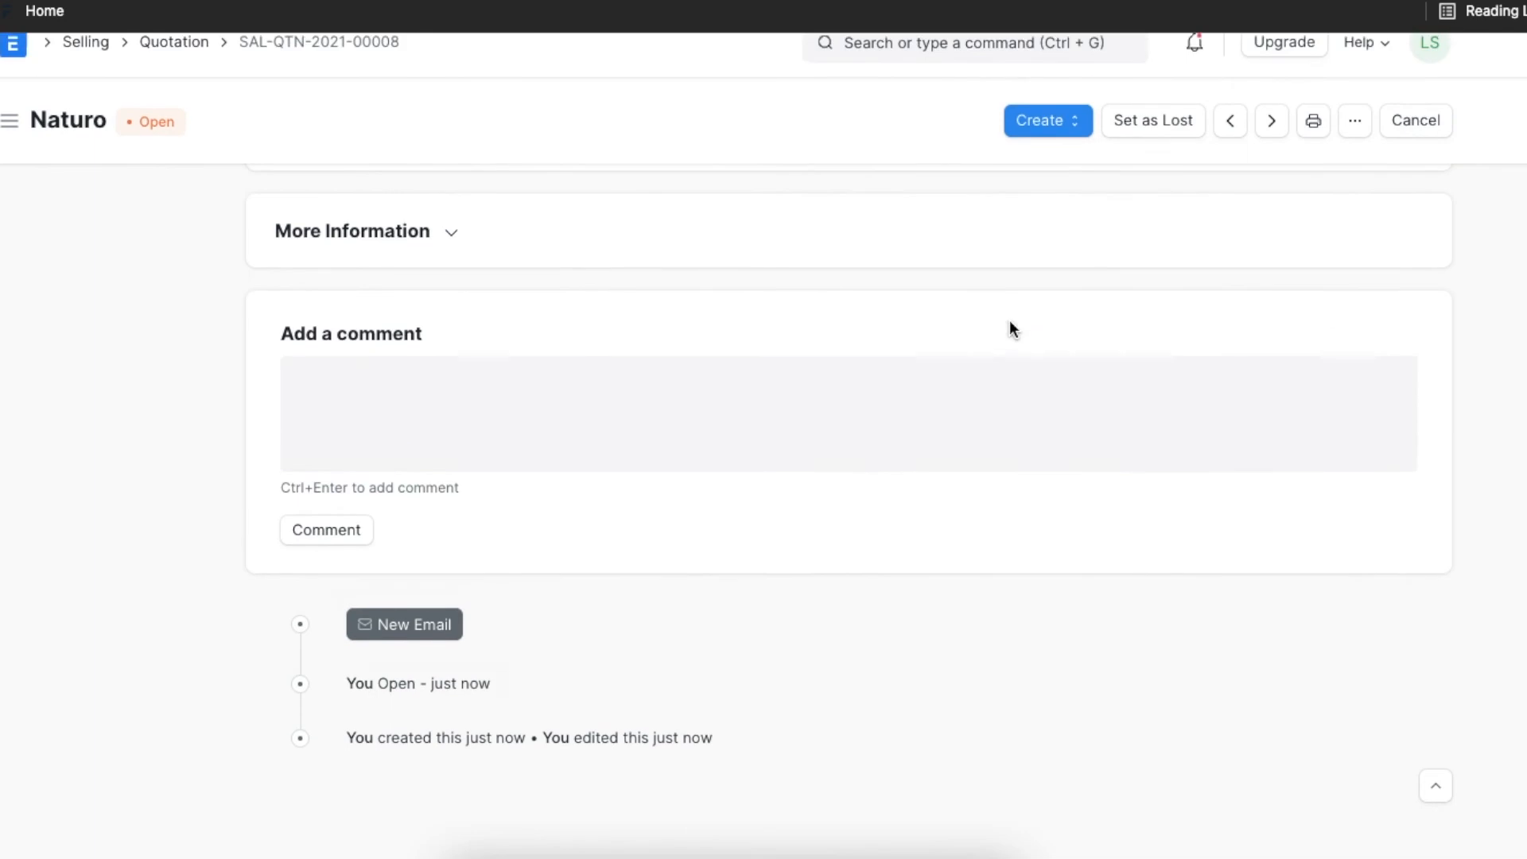
click(419, 652)
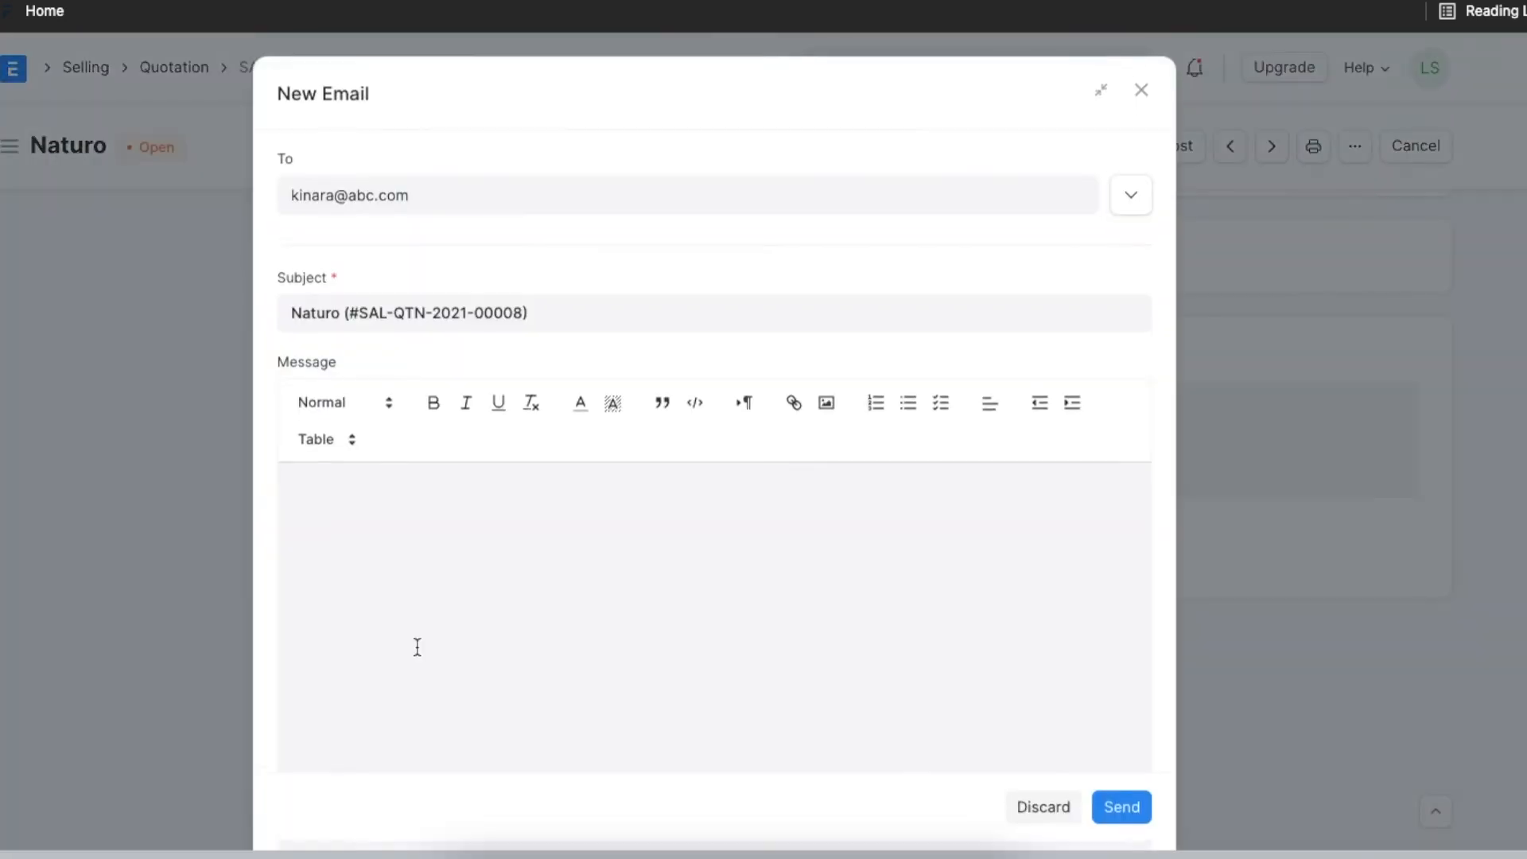
scroll(416, 647, down, 1)
scroll(417, 646, down, 3)
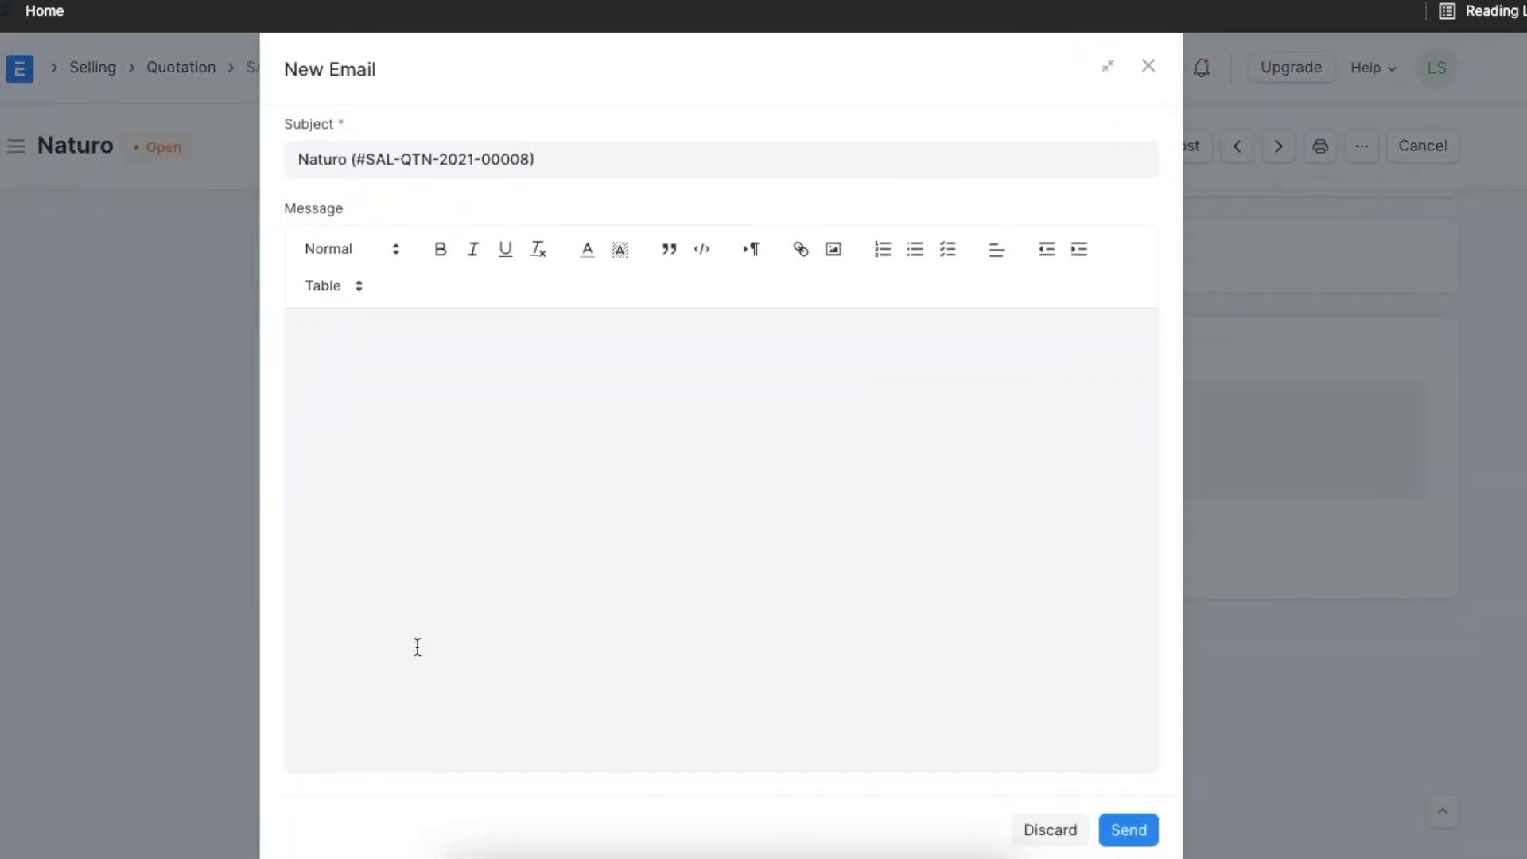
click(398, 296)
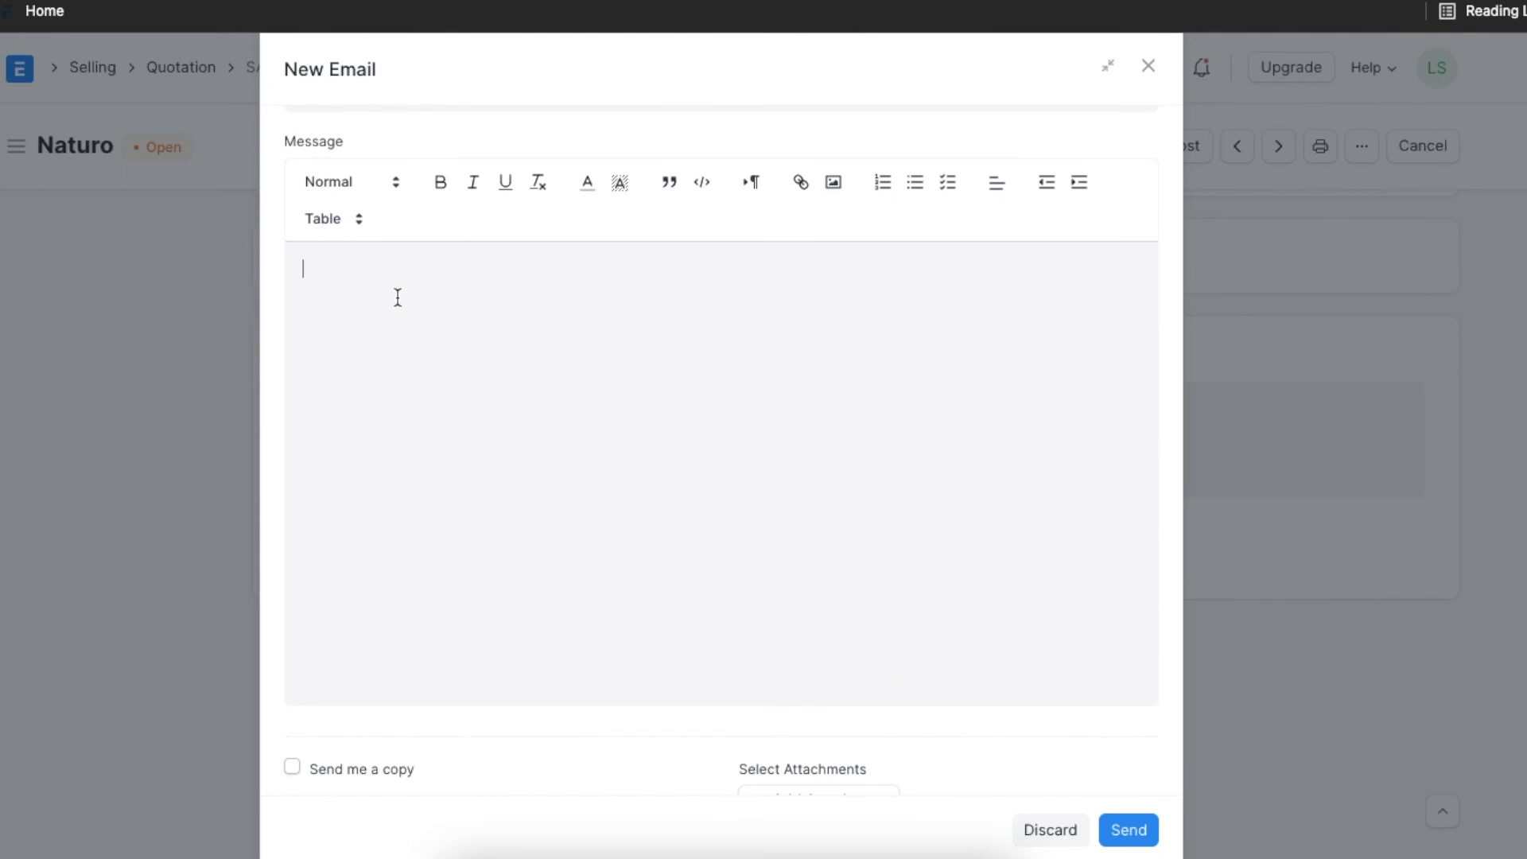
text(PFA)
Attach the document print to the email using the Quotation print format, keeping English as the language.
scroll(429, 397, down, 5)
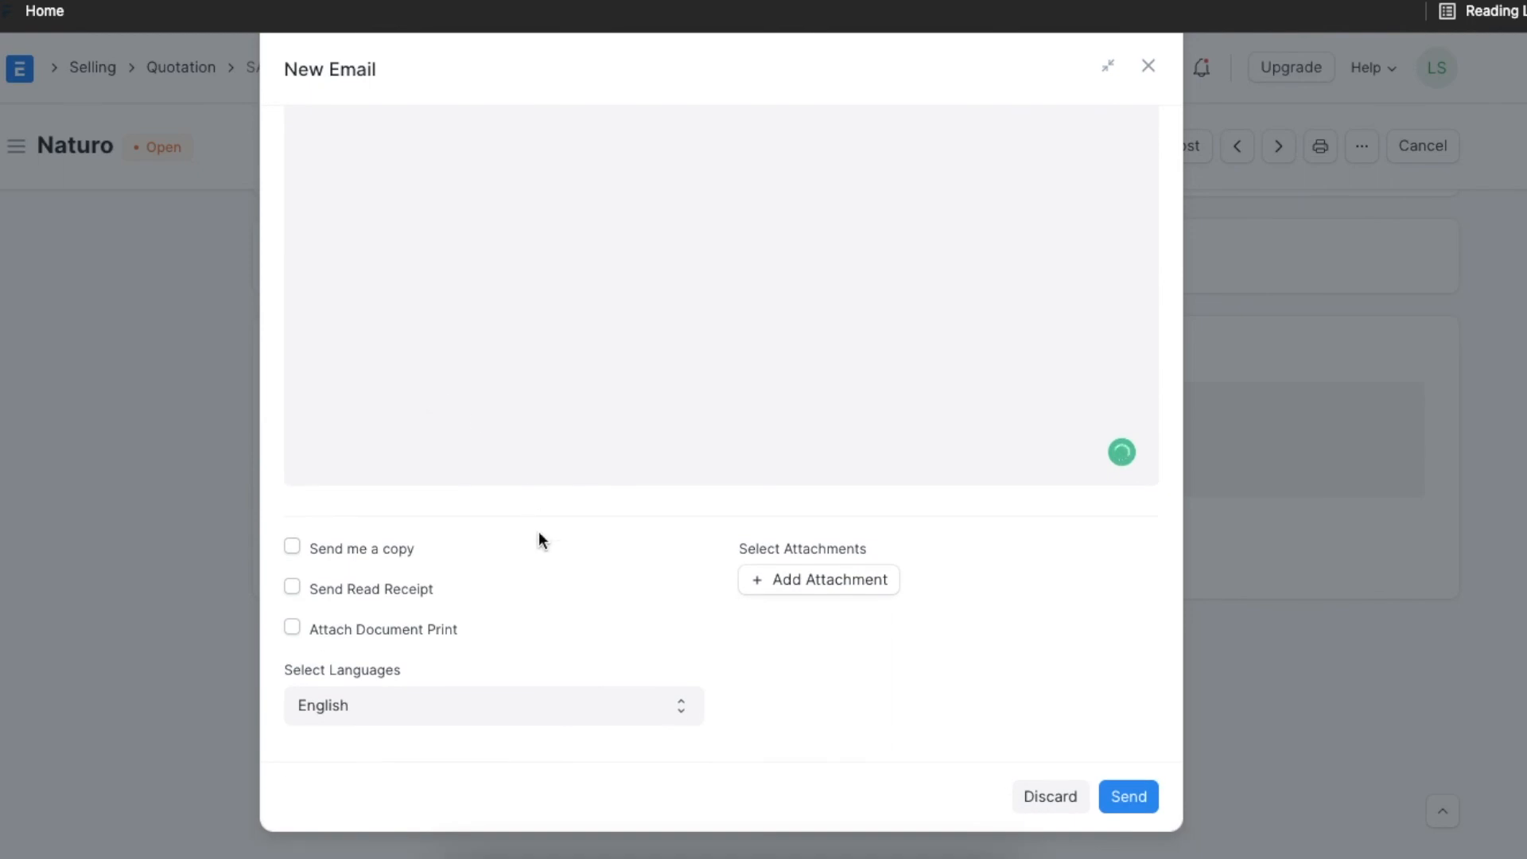
click(292, 629)
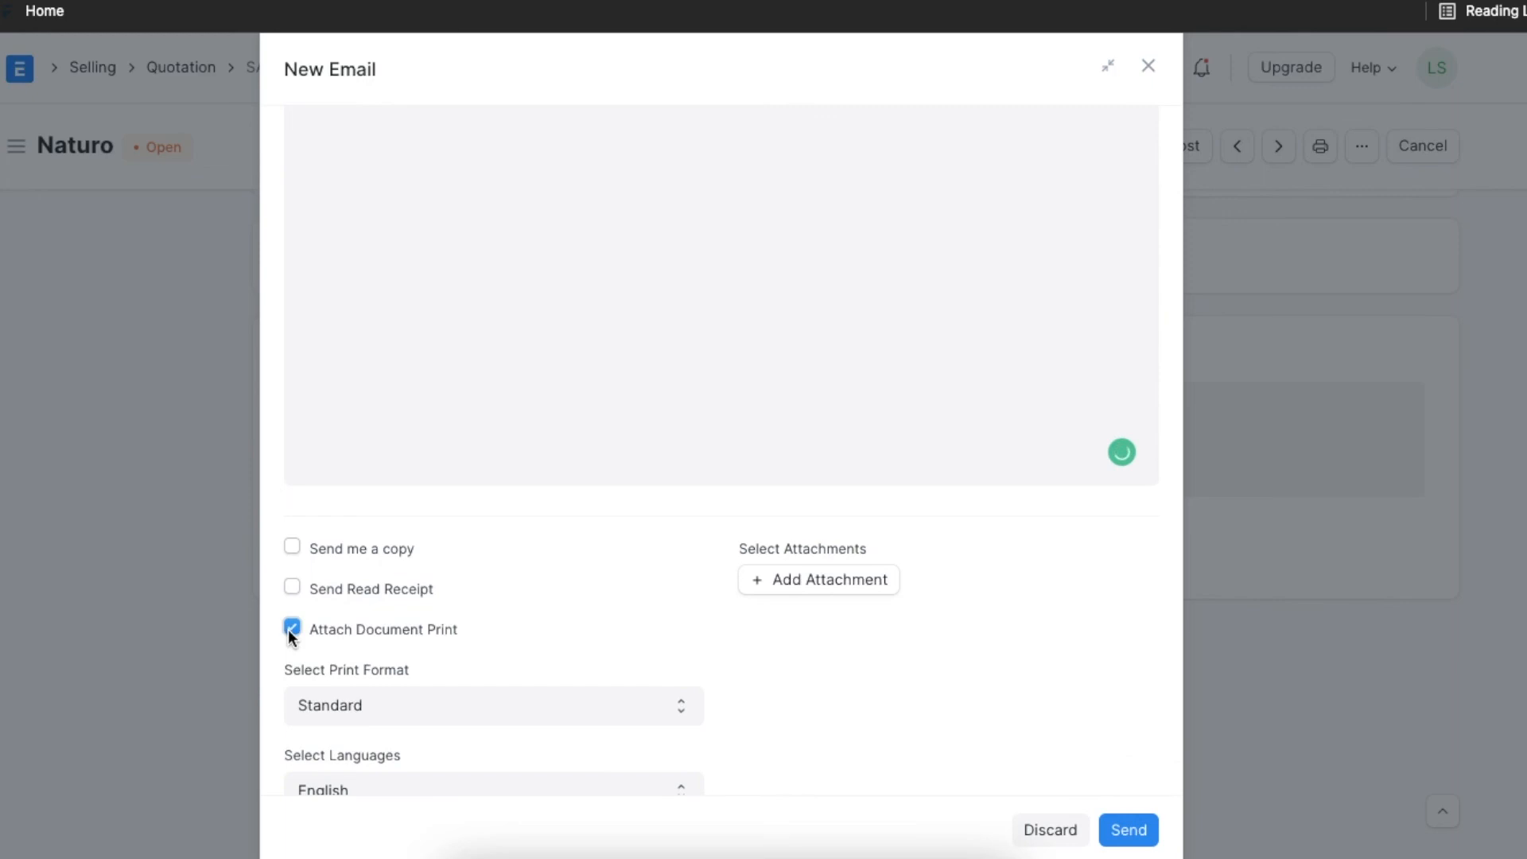
scroll(622, 644, down, 2)
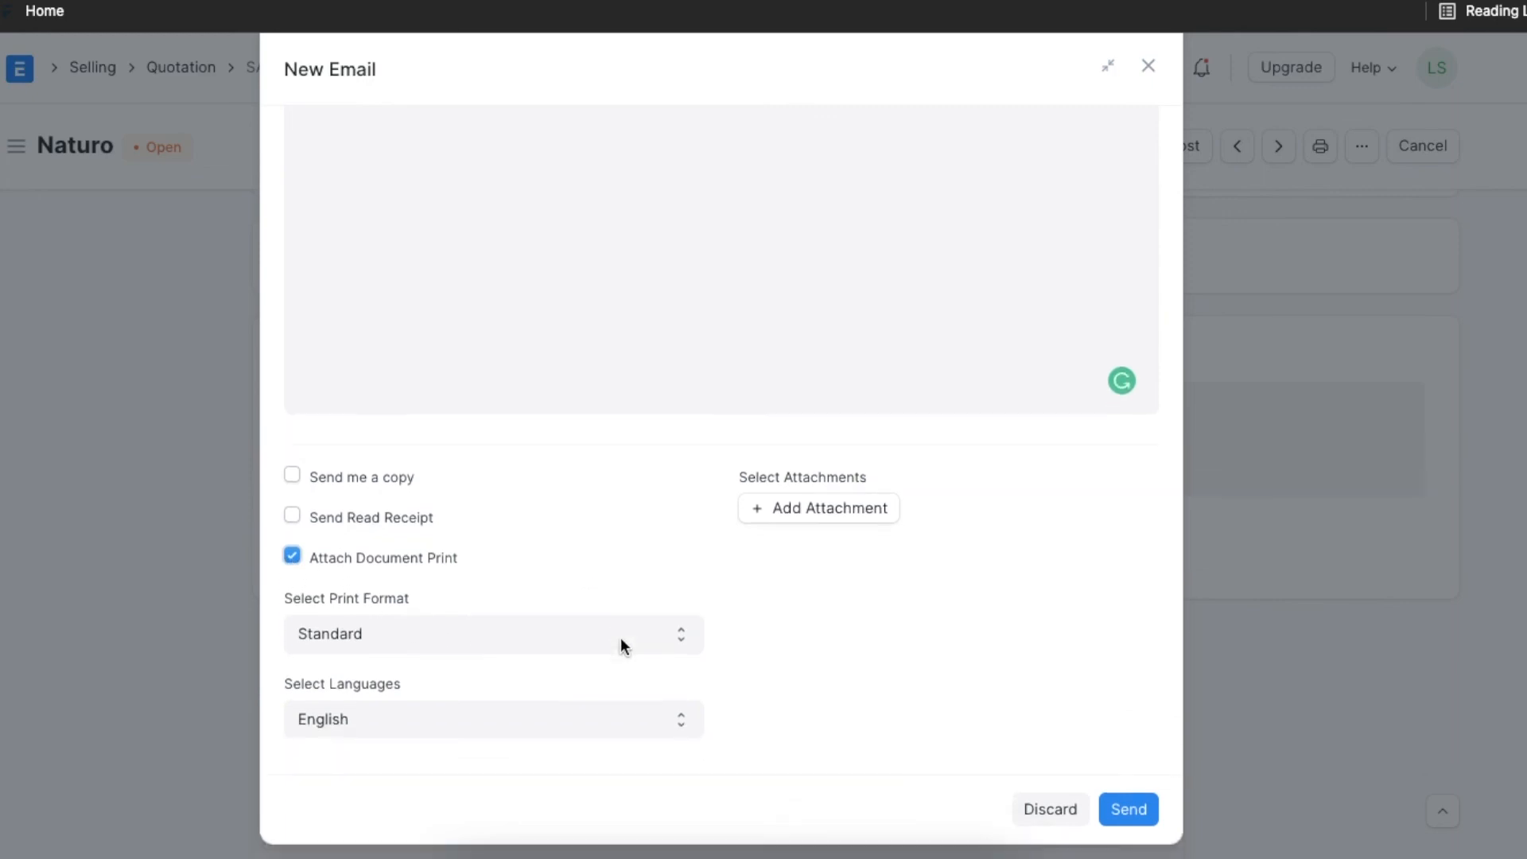
click(641, 623)
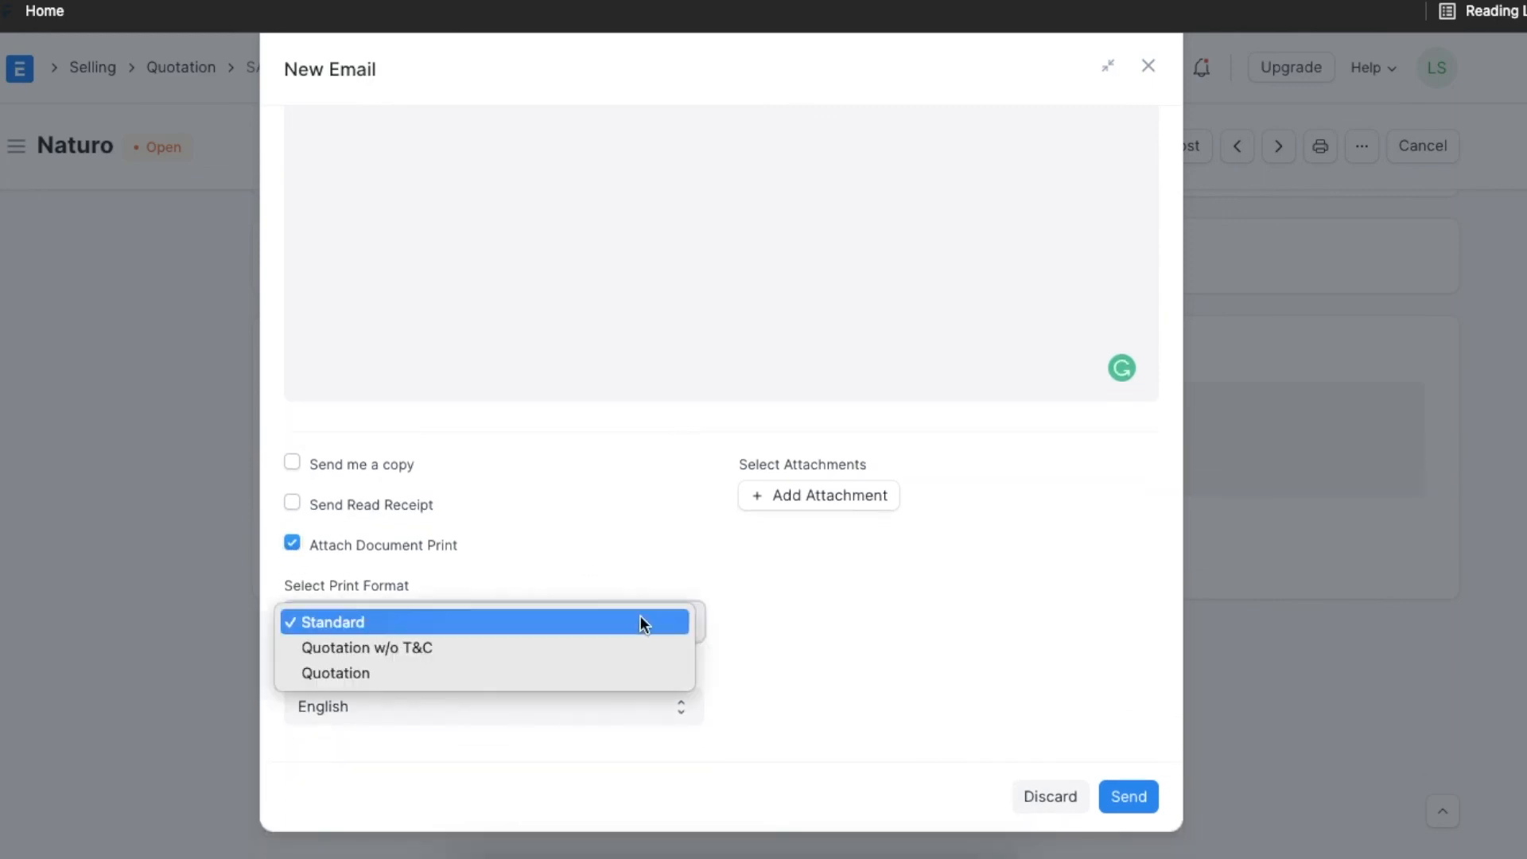
click(629, 674)
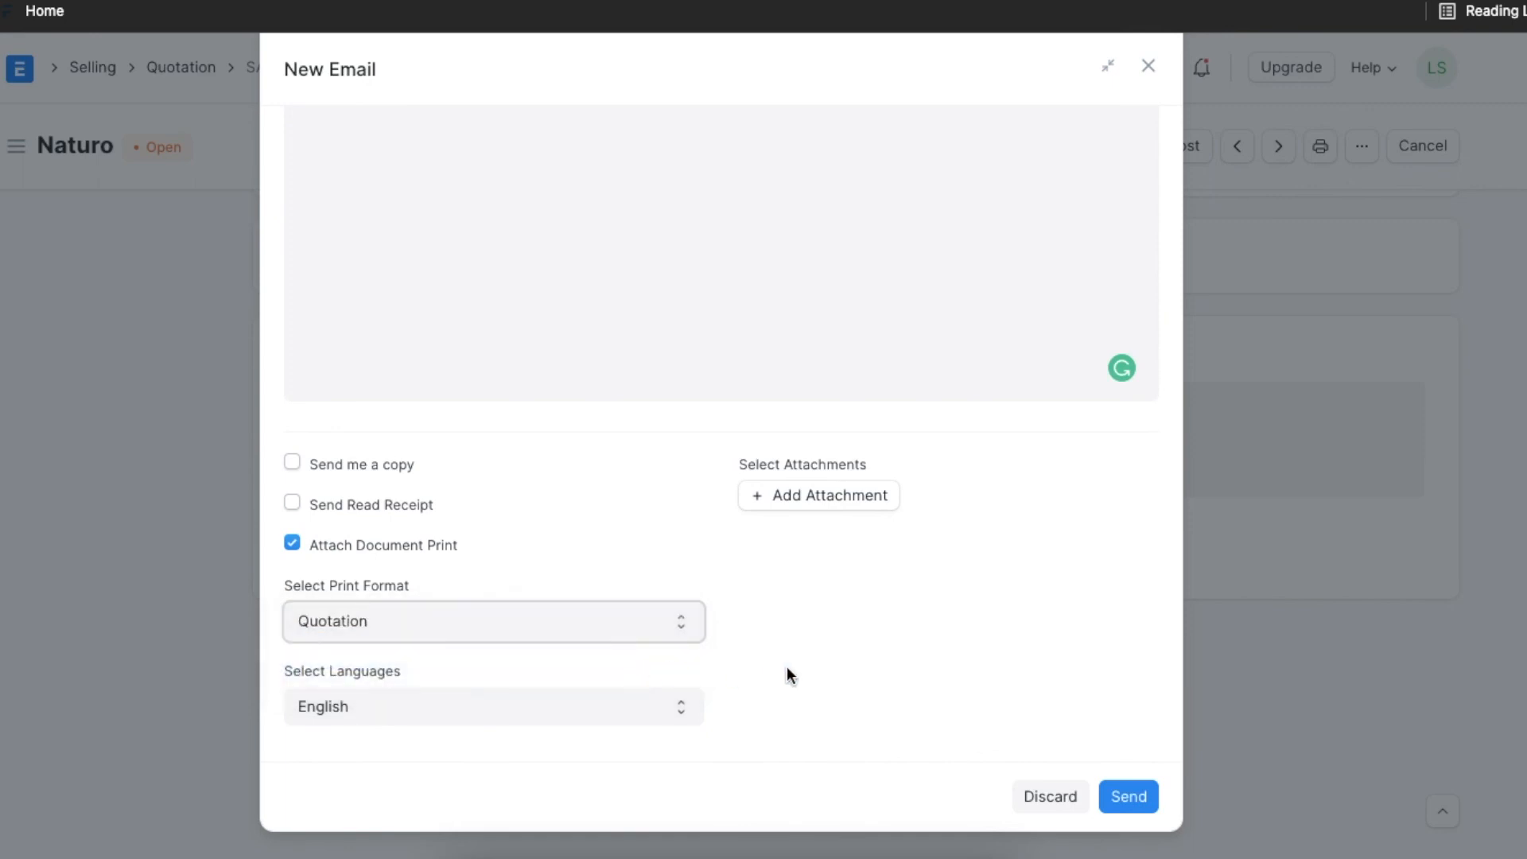
click(642, 713)
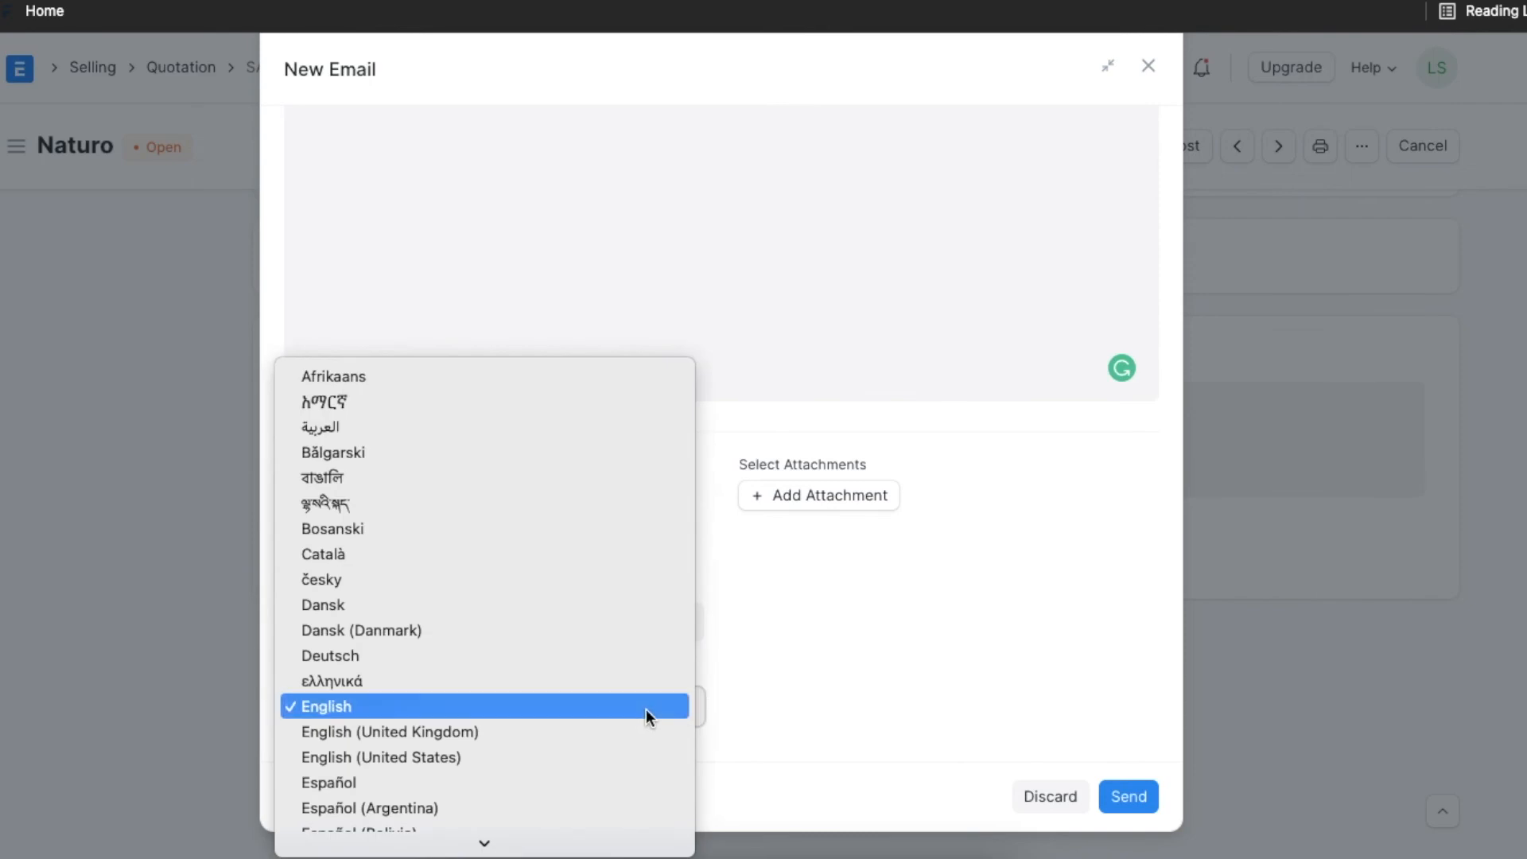
click(645, 709)
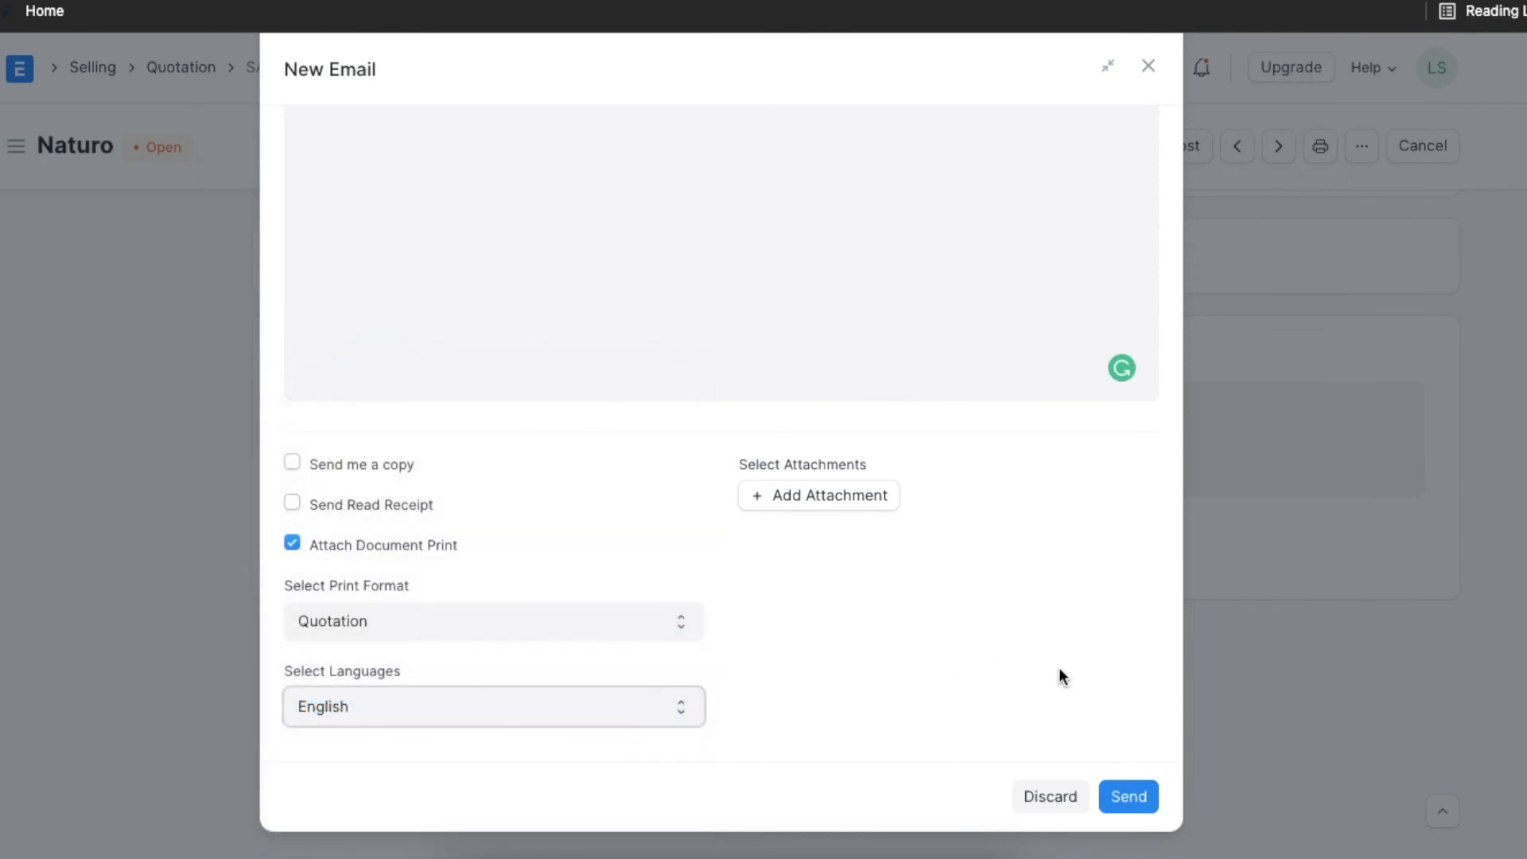
Look at the upload sources for extra attachments without adding a file, and send the quotation email.
click(856, 499)
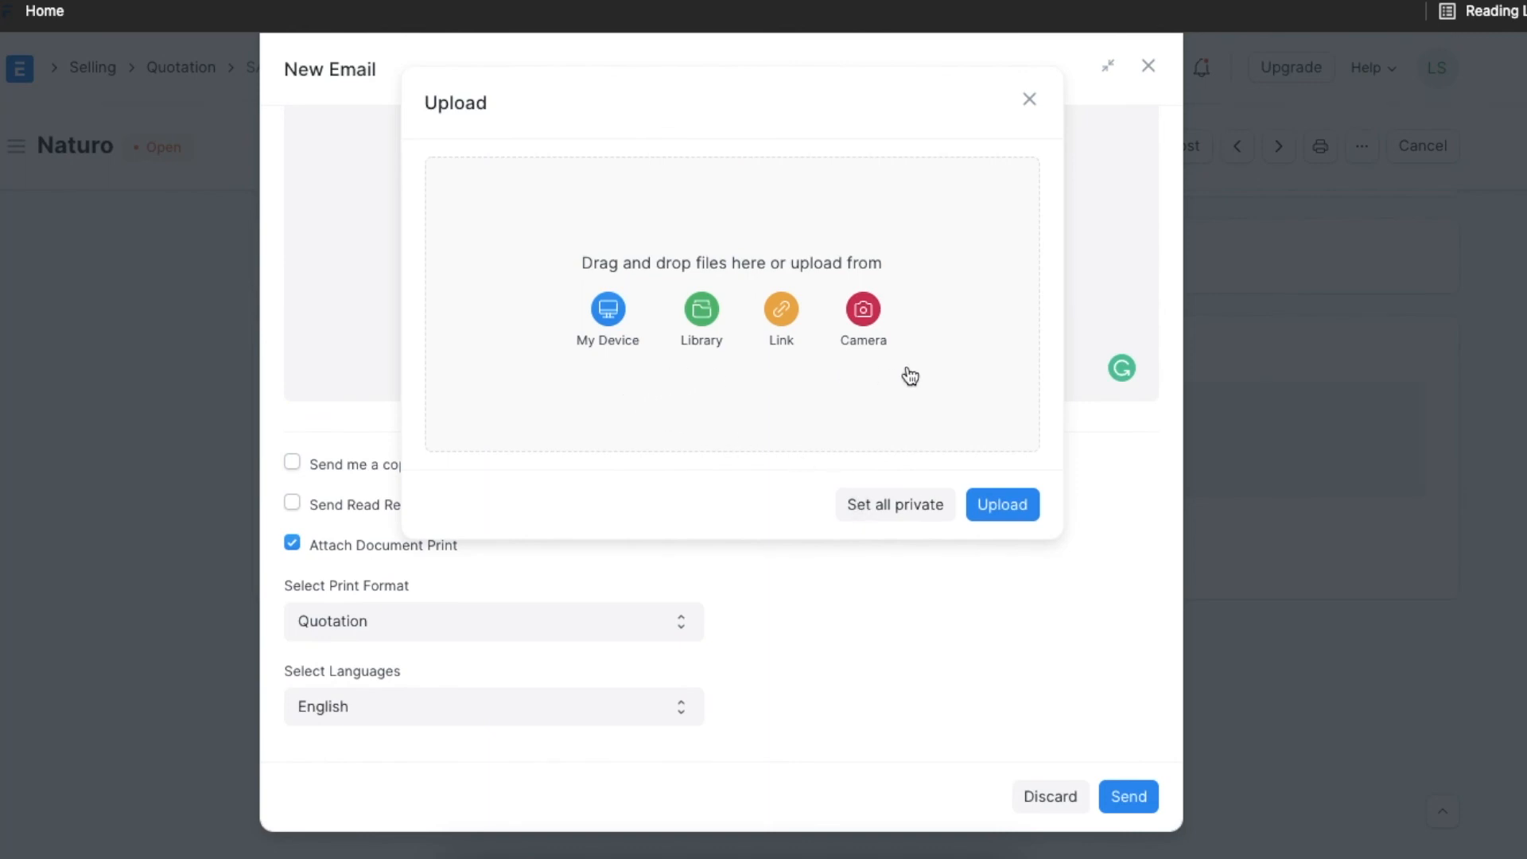
click(924, 564)
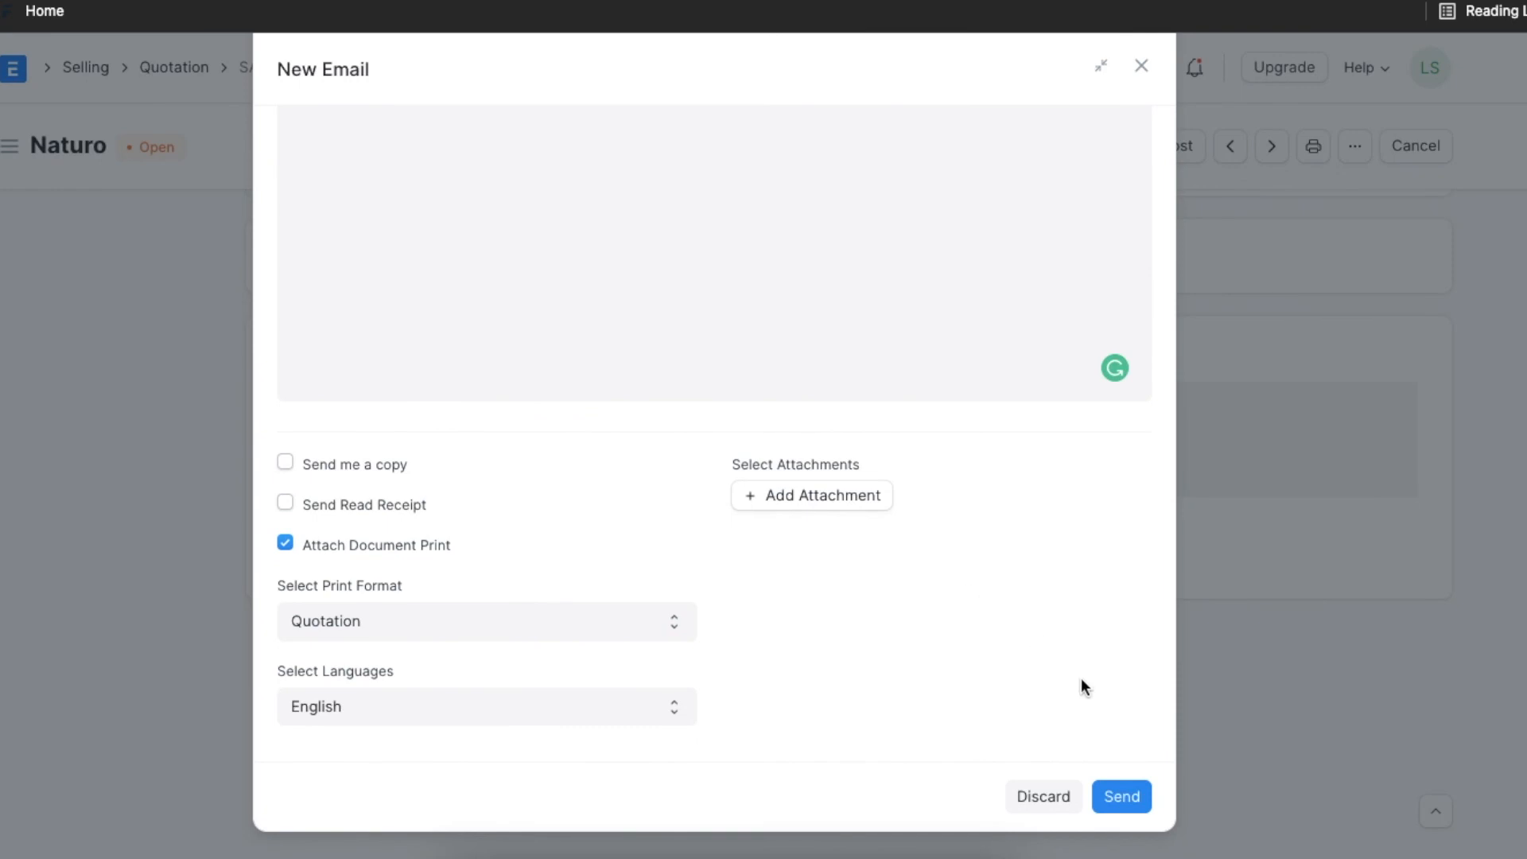
click(1138, 795)
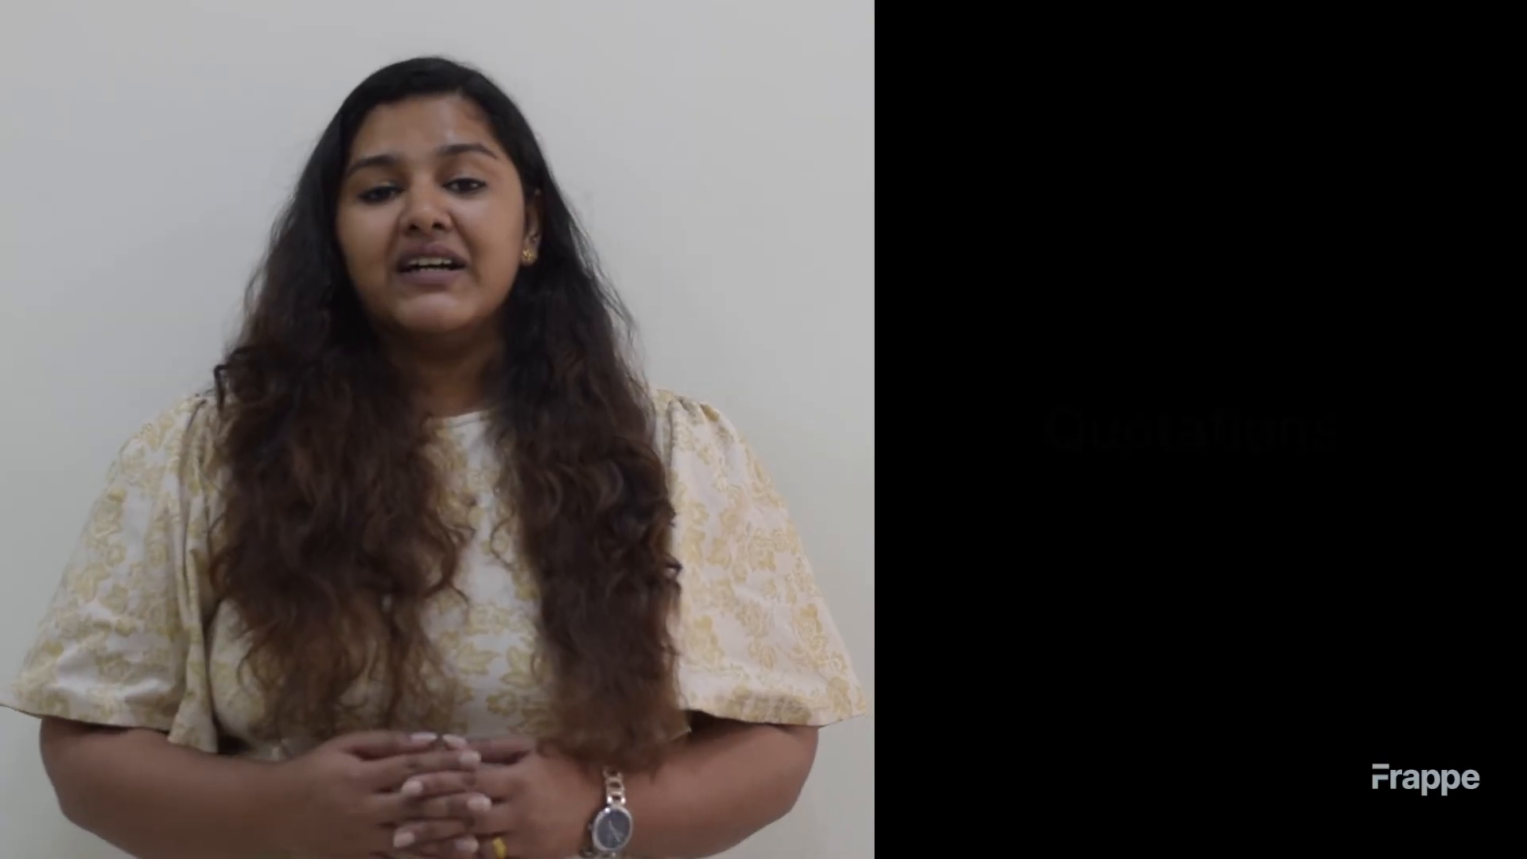